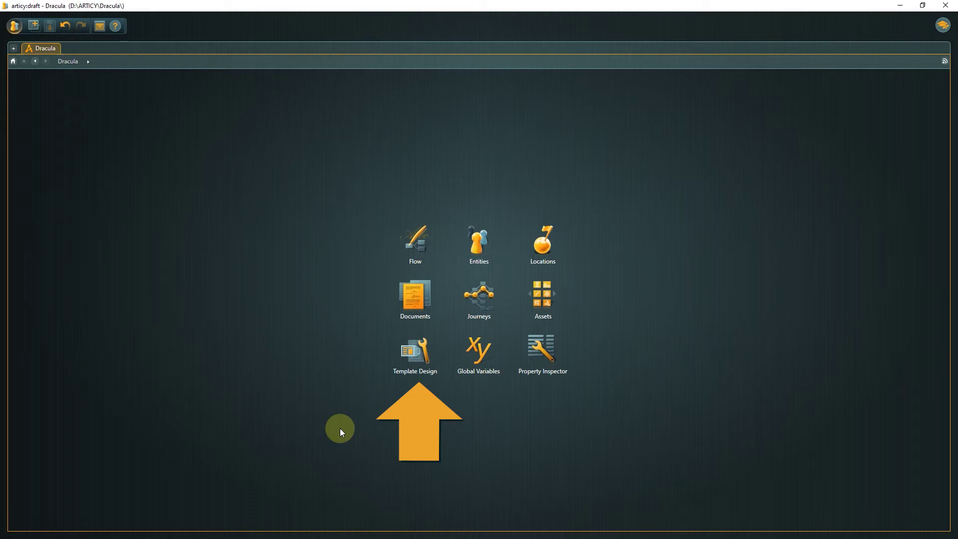
Step: Go to the Tutorial folder under Features in Template Design
left_click(414, 344)
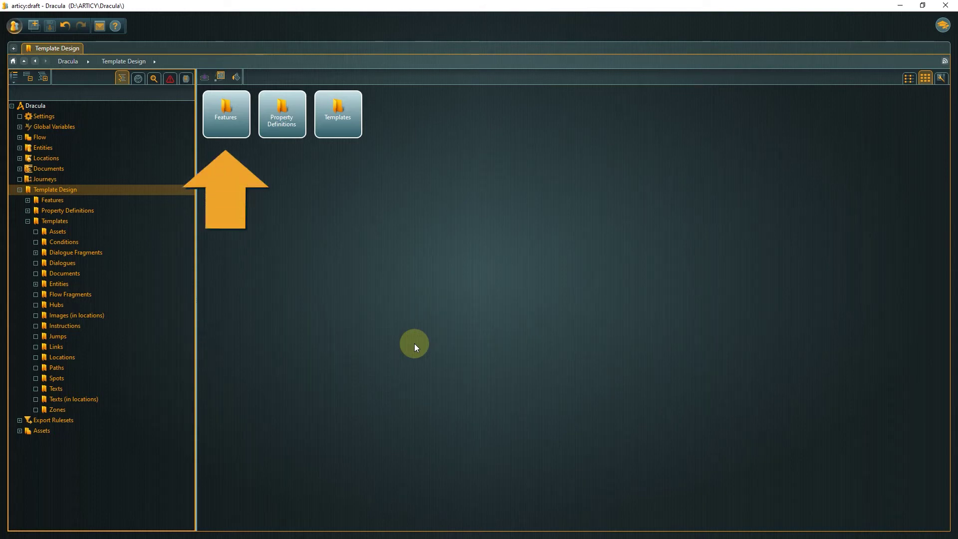
double_click(239, 138)
double_click(296, 135)
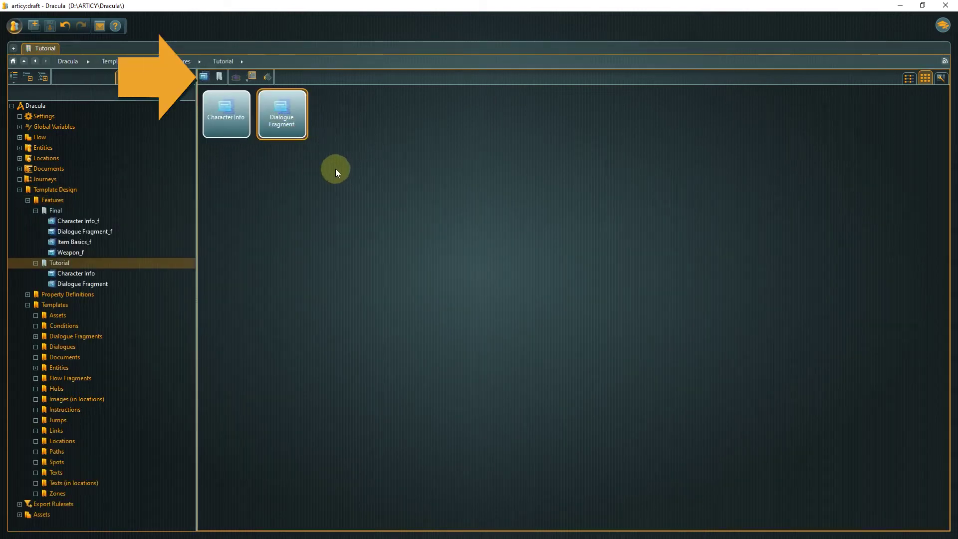
Step: Create a new feature named 'Item Basics' and open it
left_click(204, 77)
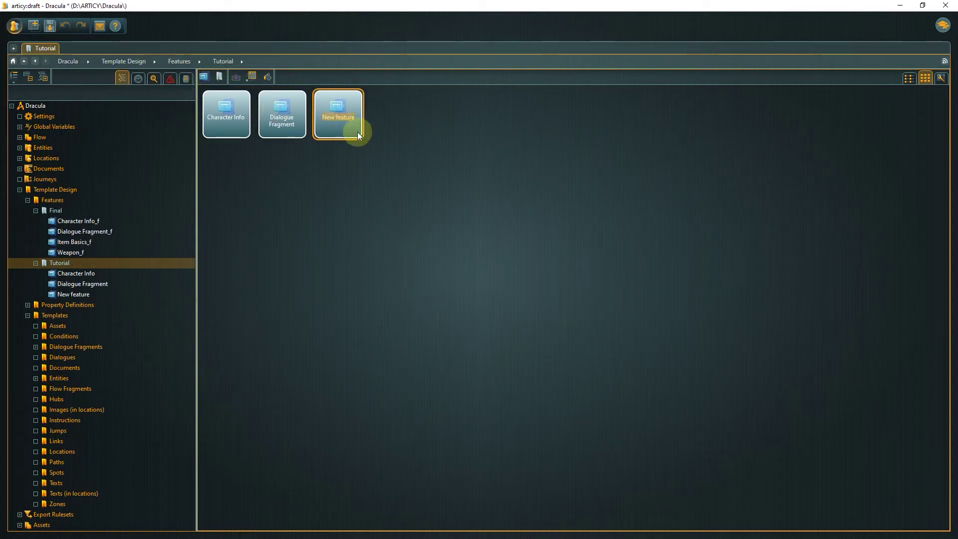
type("Item Bas")
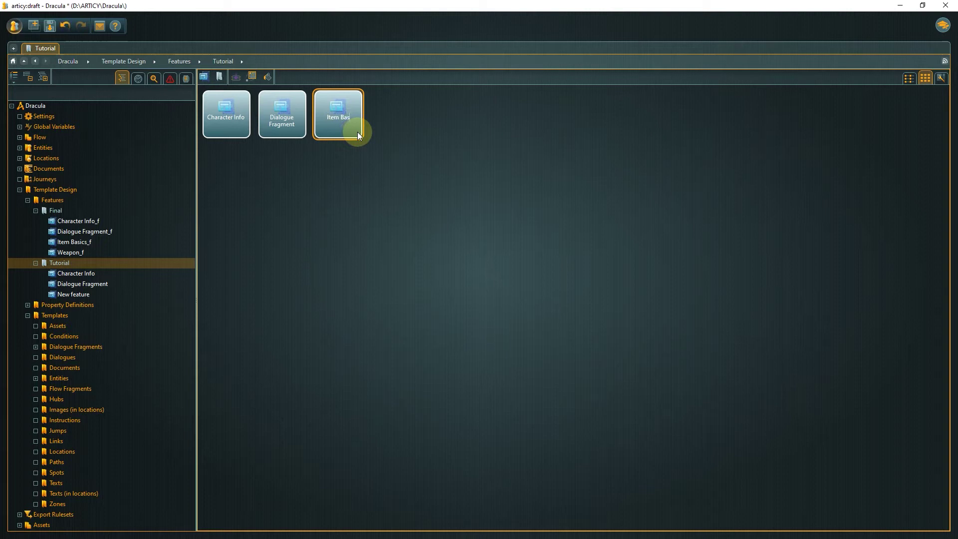
type("ics")
key("Return")
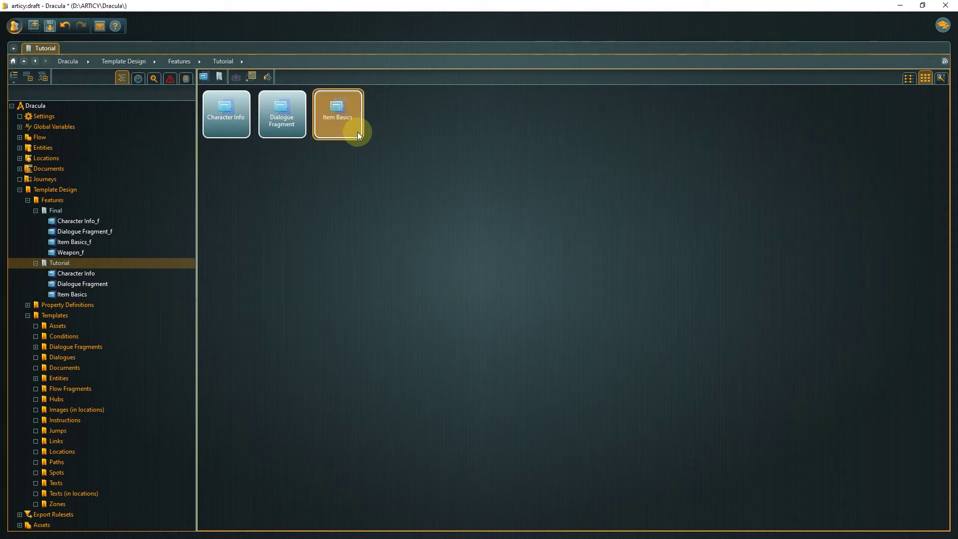
double_click(343, 106)
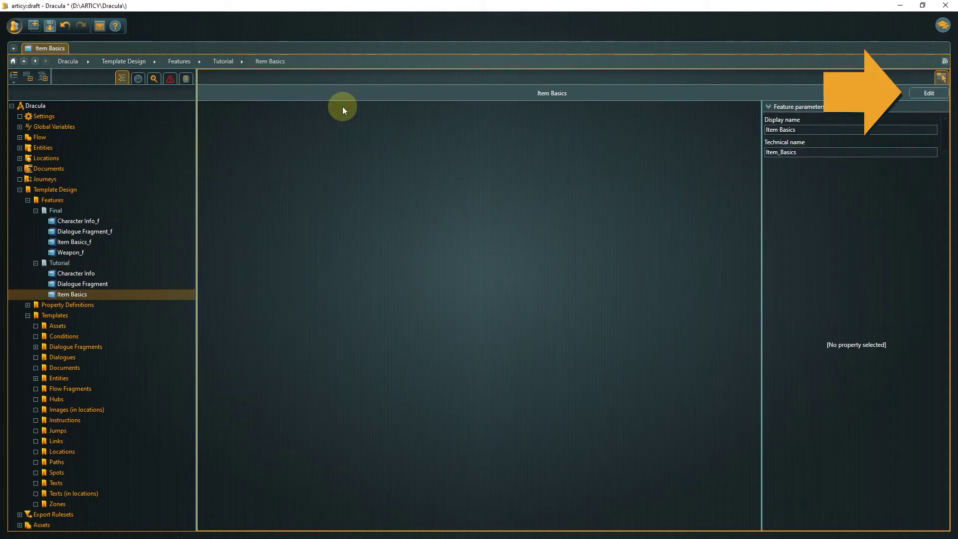
Step: Edit Item Basics and change its technical name from Item_Basics to ItemBasics
left_click(916, 93)
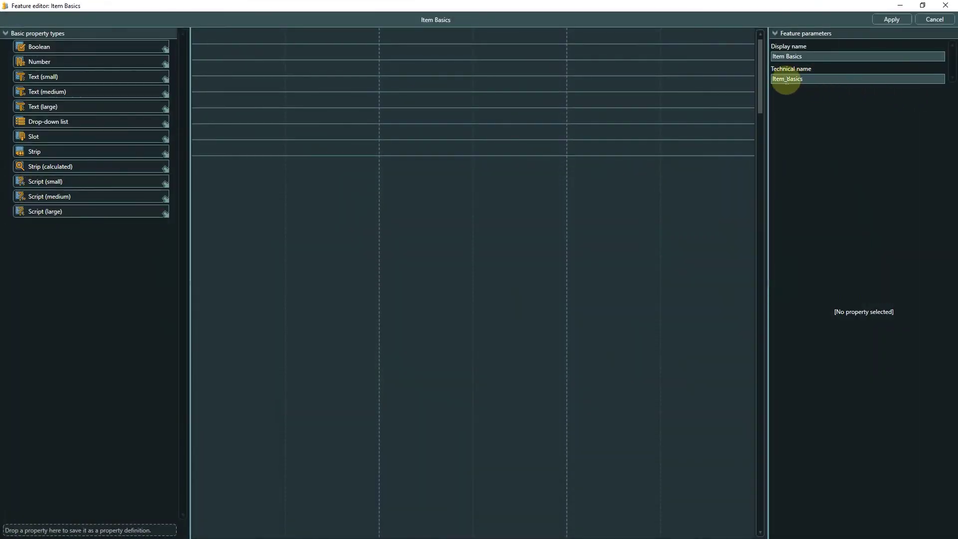
left_click(787, 80)
key("BackSpace")
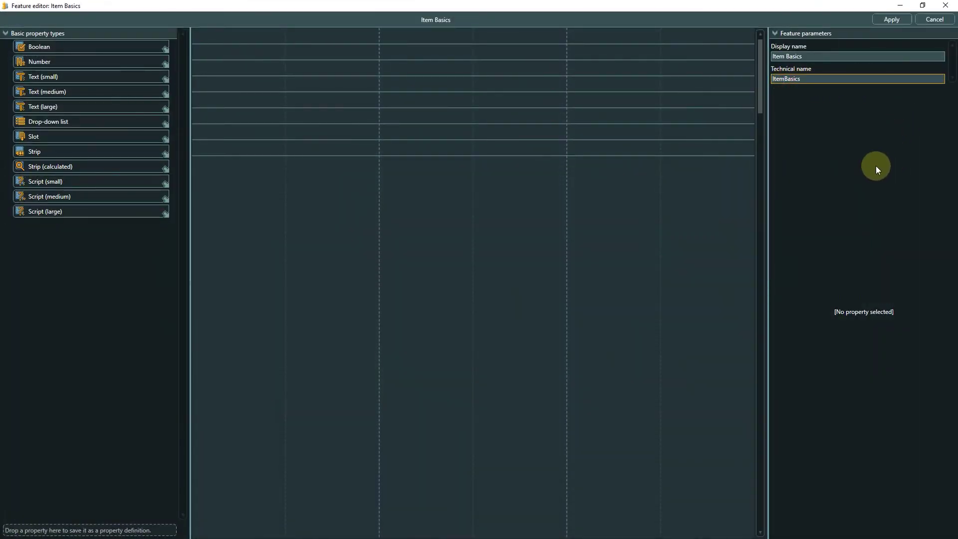
left_click(877, 167)
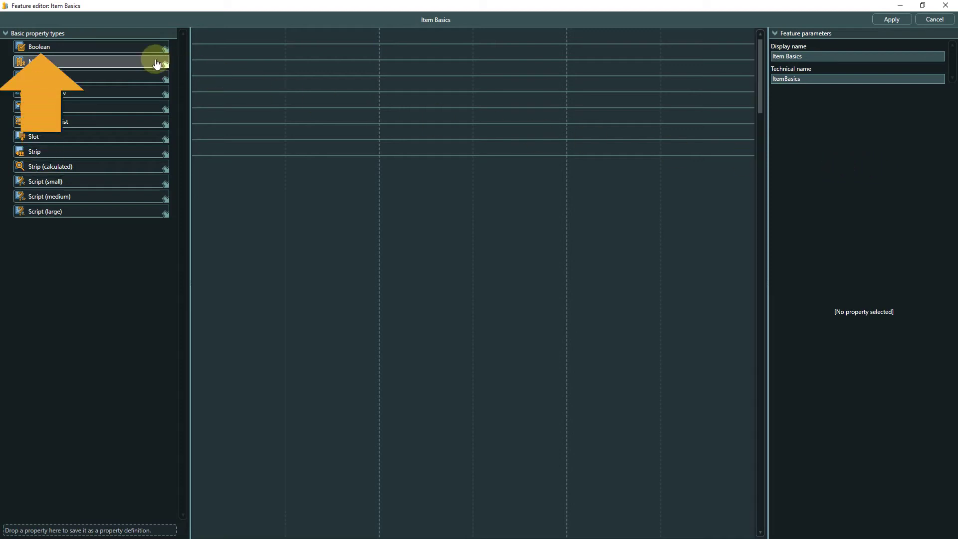
Step: Add a boolean property 'Quest Item' (QuestItem) with default value False
left_click(123, 52)
left_click_drag(123, 52, 212, 43)
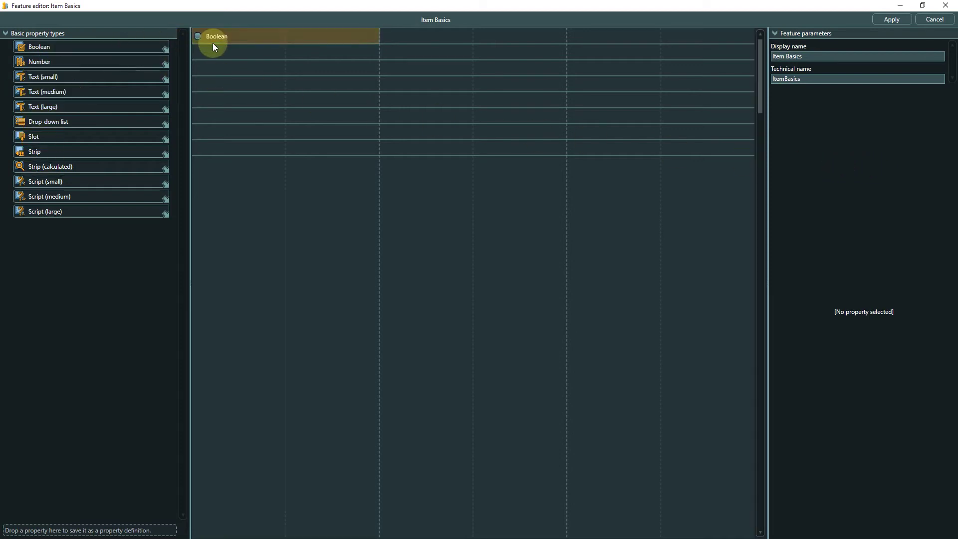
left_click(787, 125)
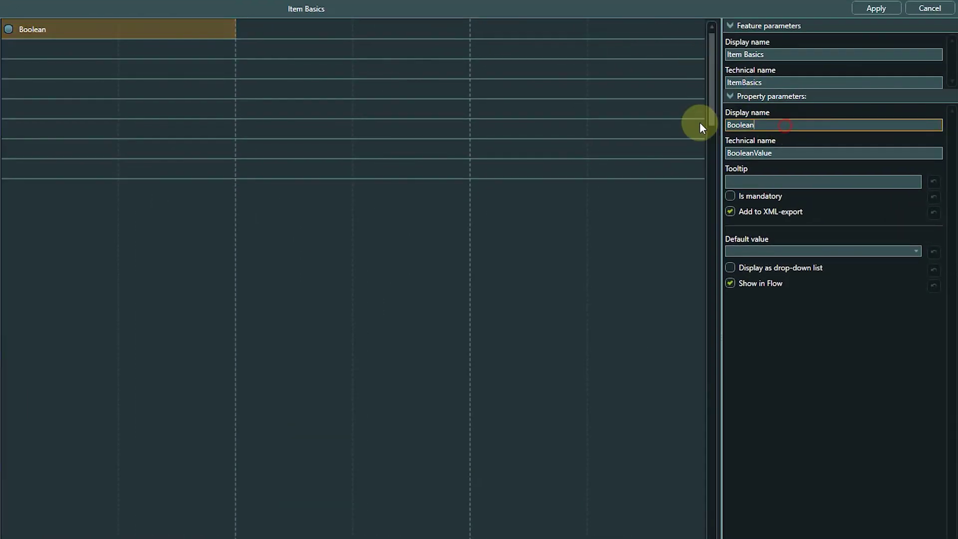
type("Quest Item")
left_click(759, 153)
type("Quest")
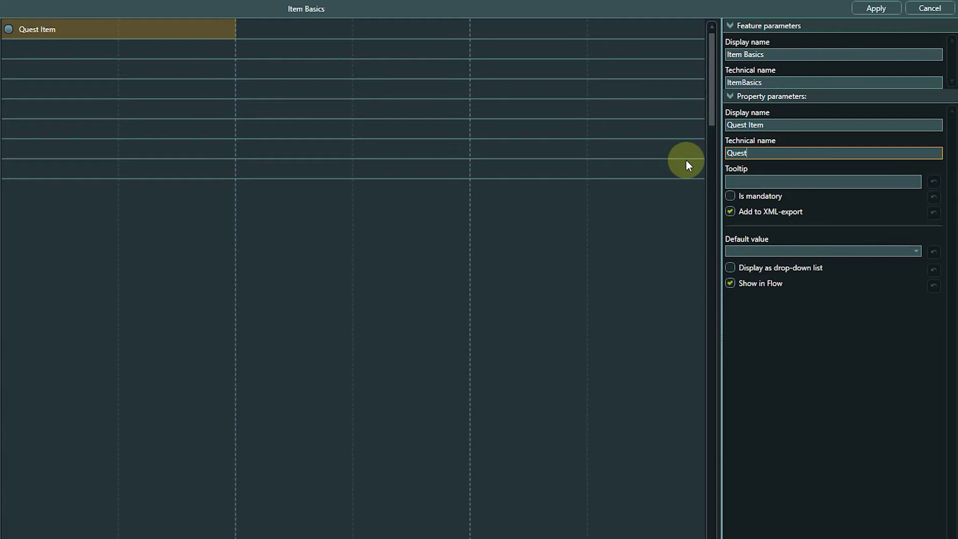
type("Item")
left_click(894, 251)
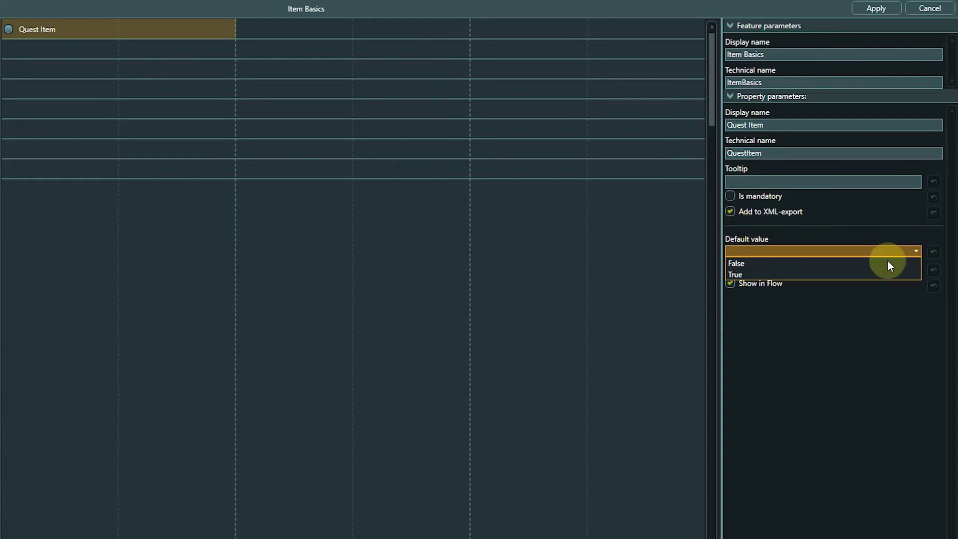
left_click(875, 265)
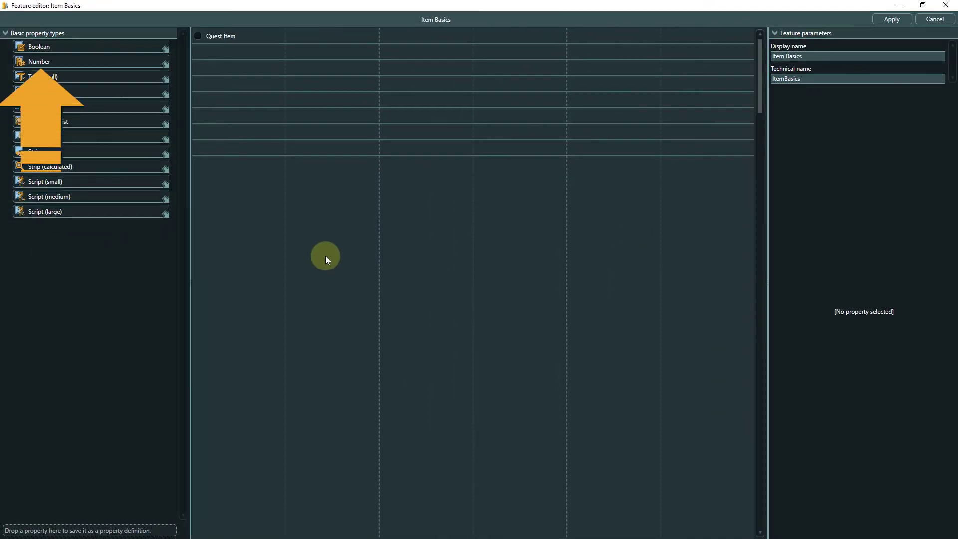
Step: Add a number property 'Sales Value' (SalesValue) with minimum 1, maximum 10, 0 decimals
left_click_drag(51, 75, 418, 43)
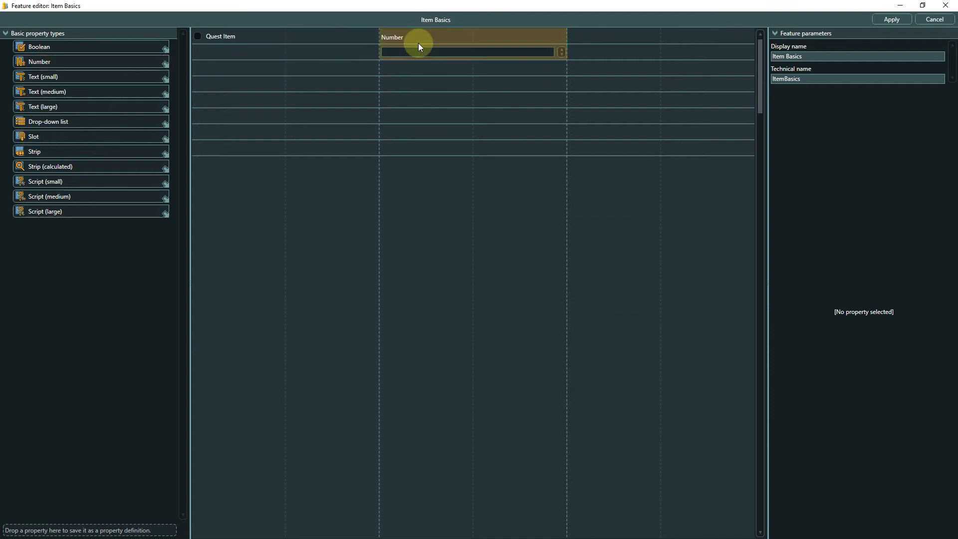
left_click(419, 39)
double_click(793, 111)
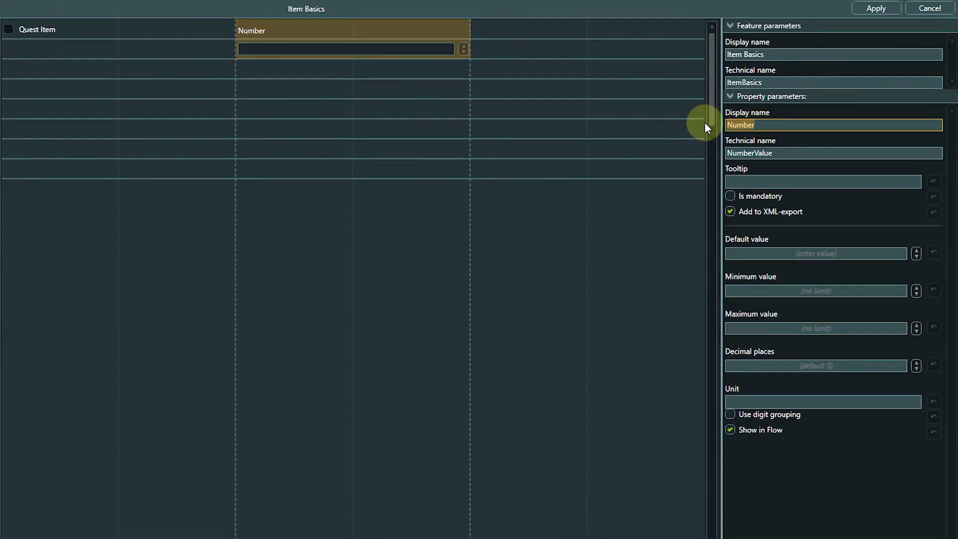
type("Sales Value")
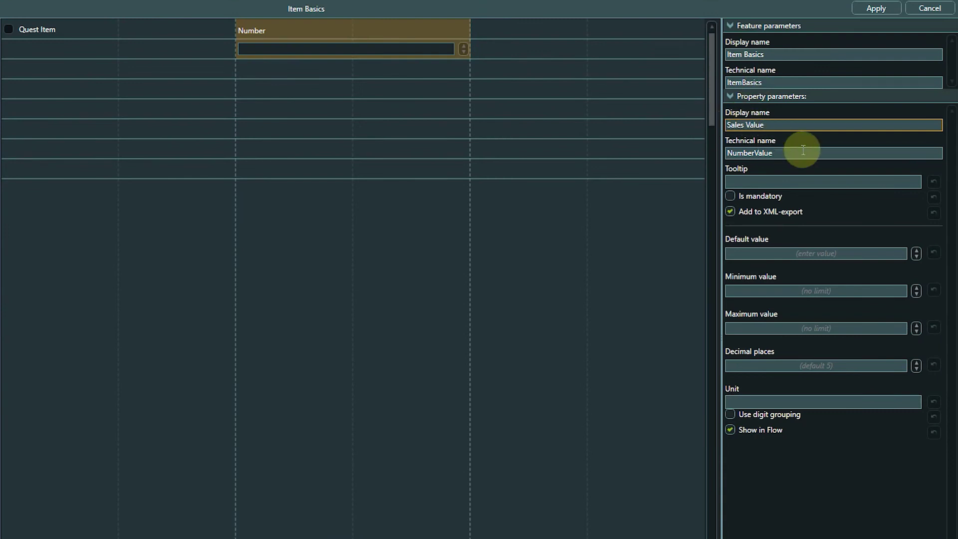
double_click(802, 152)
type("SalesValue")
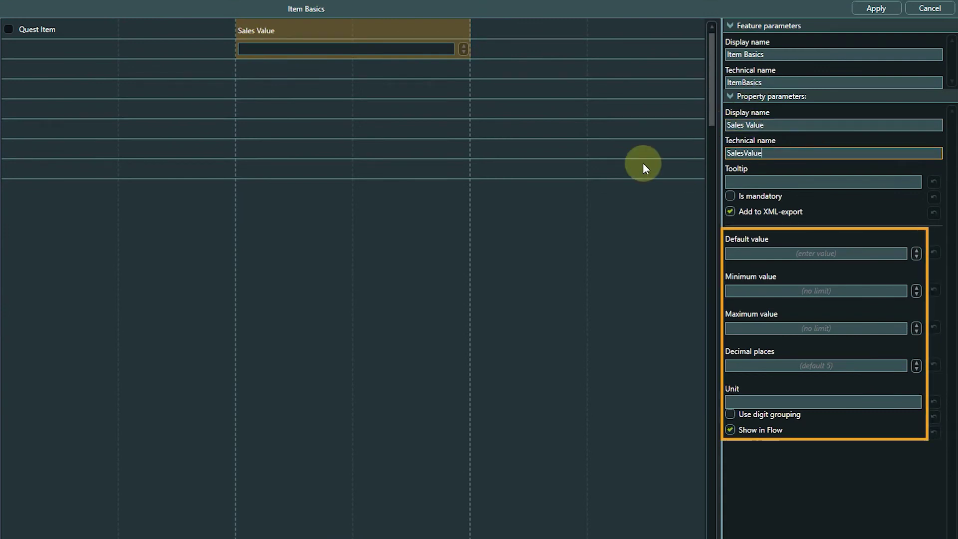
left_click(882, 291)
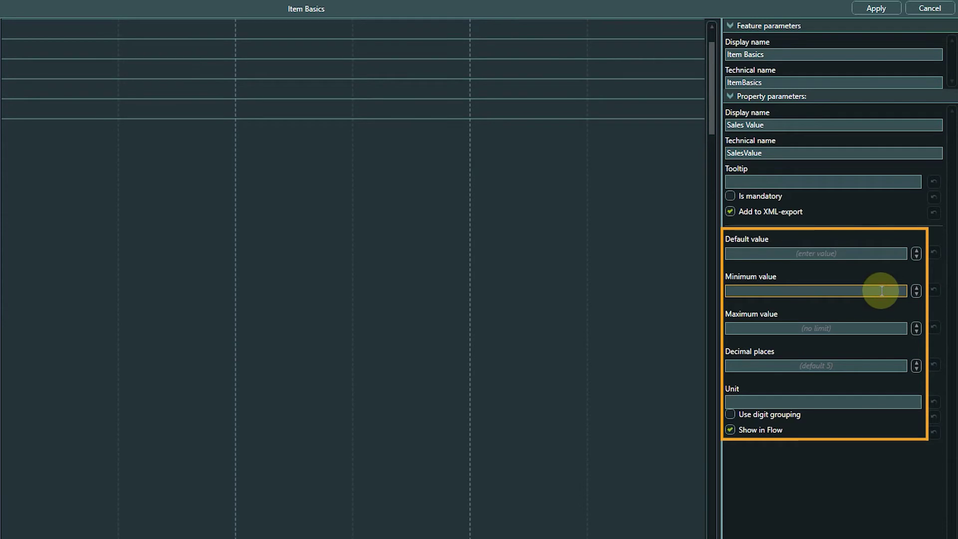
scroll(274, 241, "up", 3)
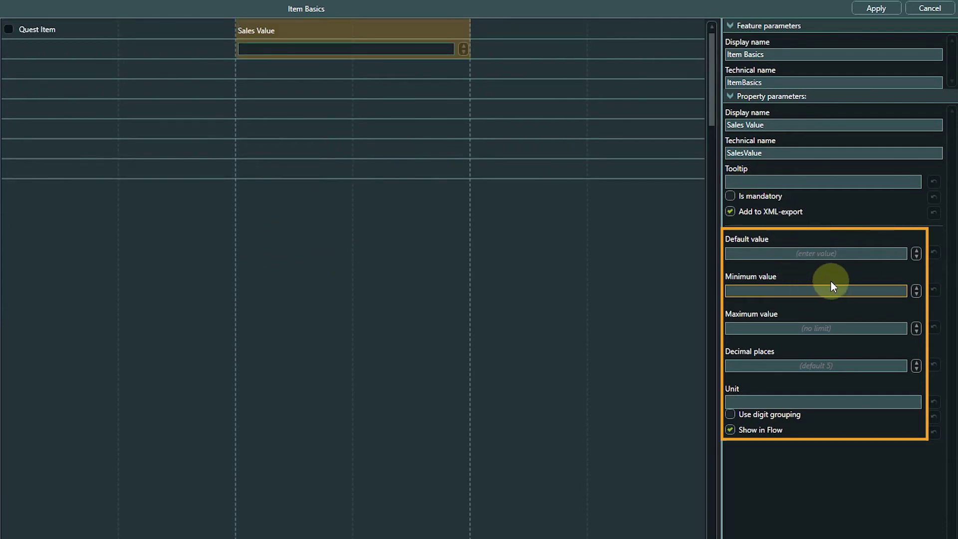
type("1")
left_click(879, 327)
type("10")
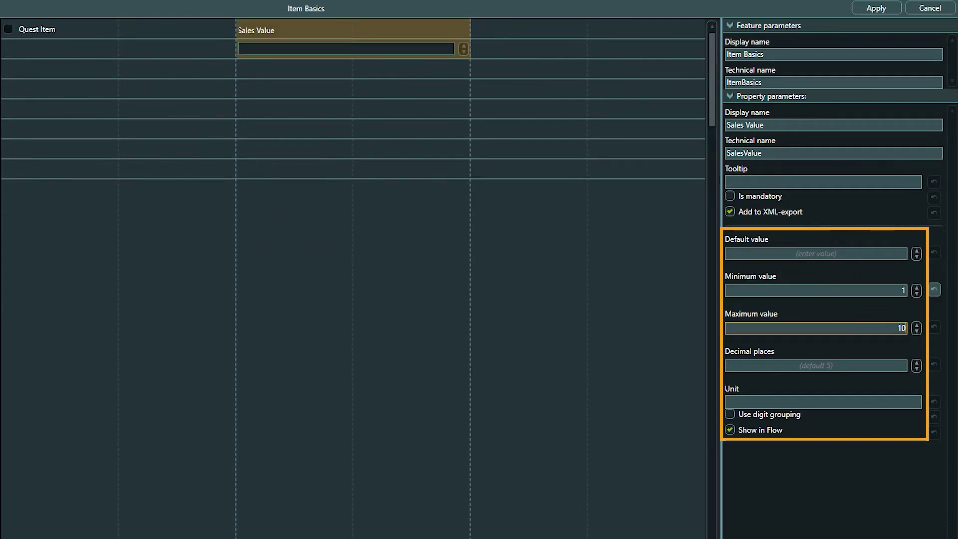
left_click(898, 365)
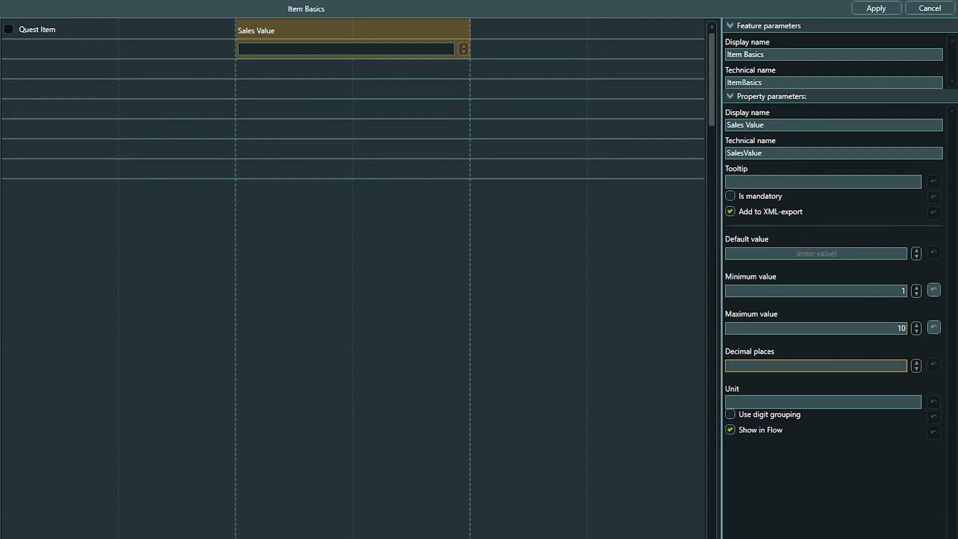
type("0")
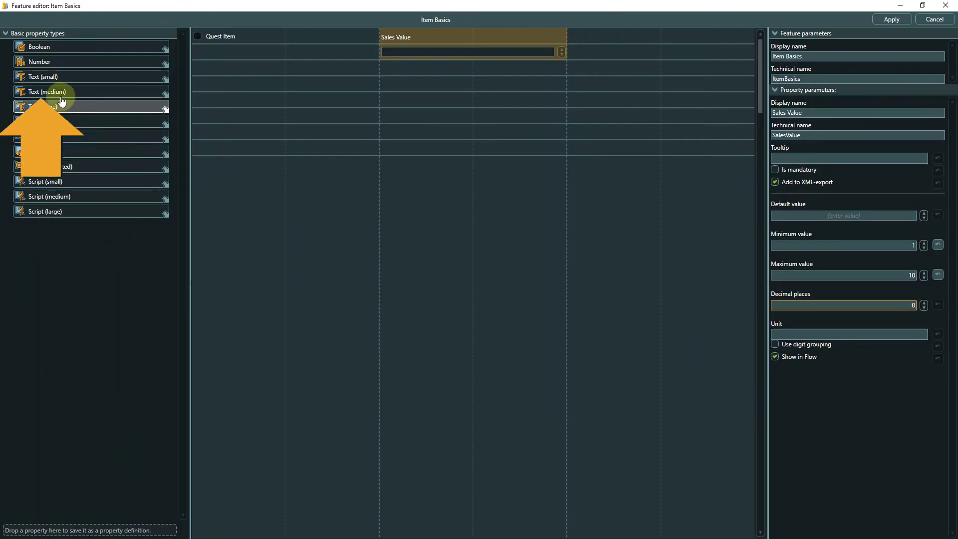
Step: Add a medium text property 'Item Flavor Text' (FlavorText) with a 280-character maximum length
left_click_drag(164, 93, 217, 101)
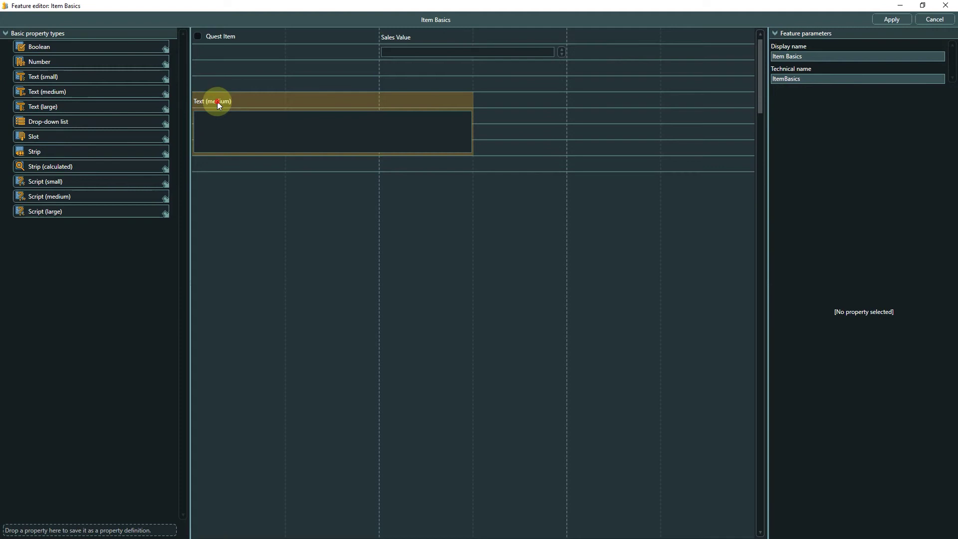
left_click(217, 101)
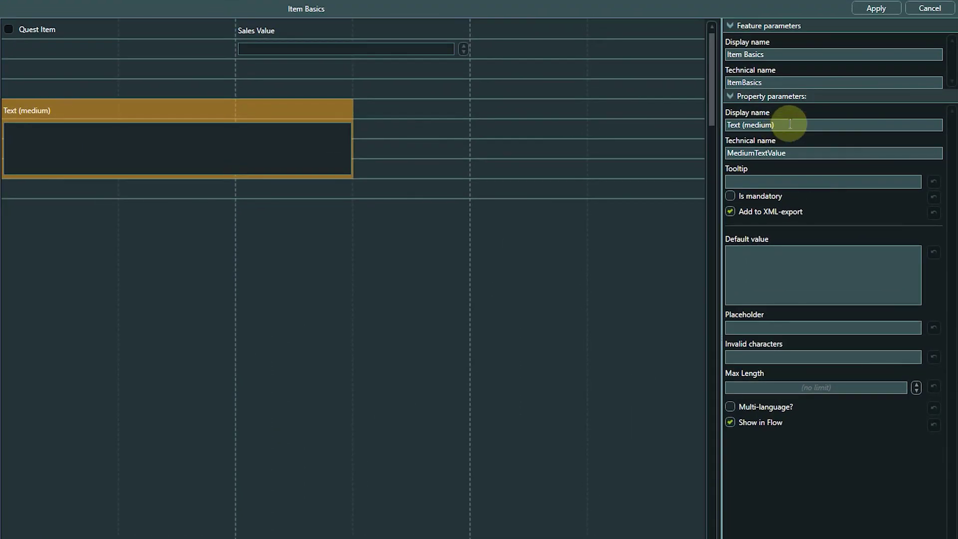
left_click(790, 125)
type("I")
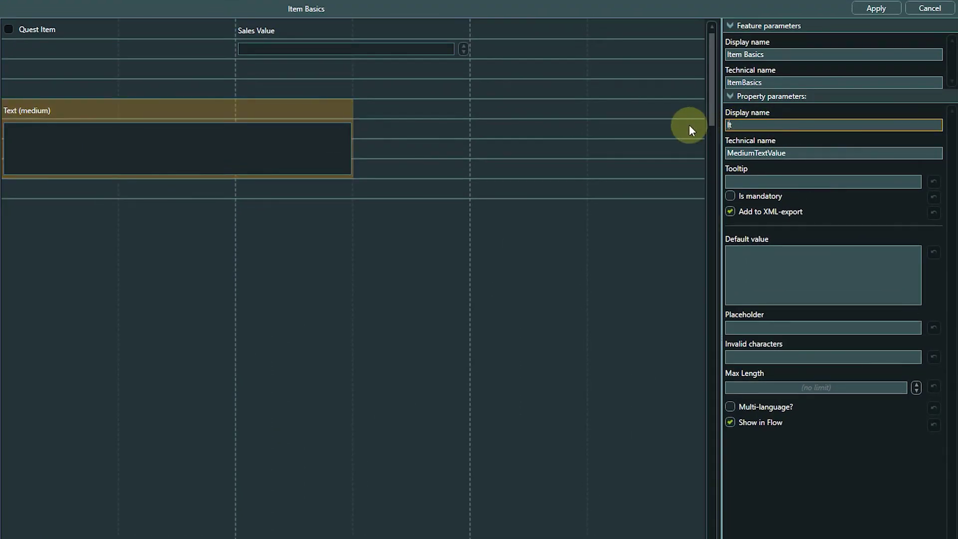
type("tem Flavor Te")
type("xt")
left_click_drag(797, 154, 661, 151)
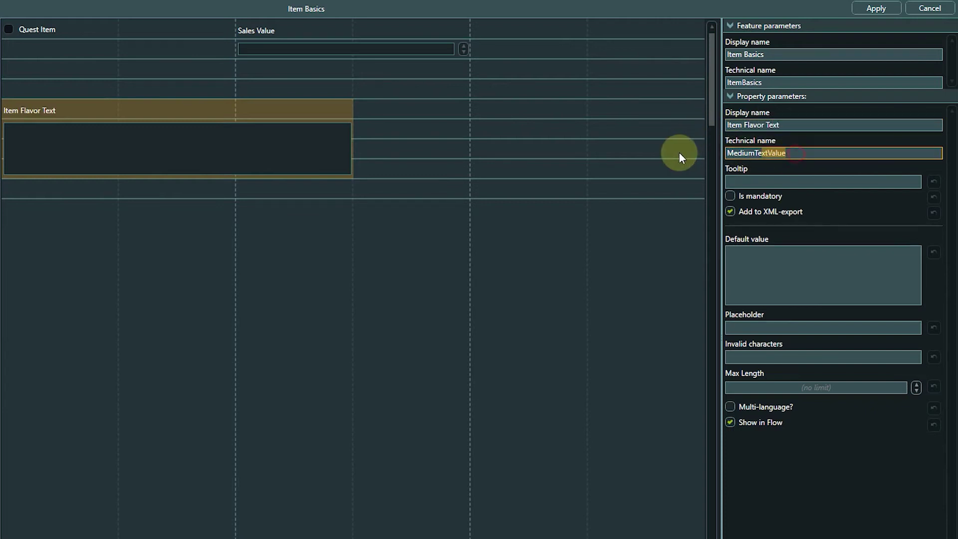
type("FlavorT")
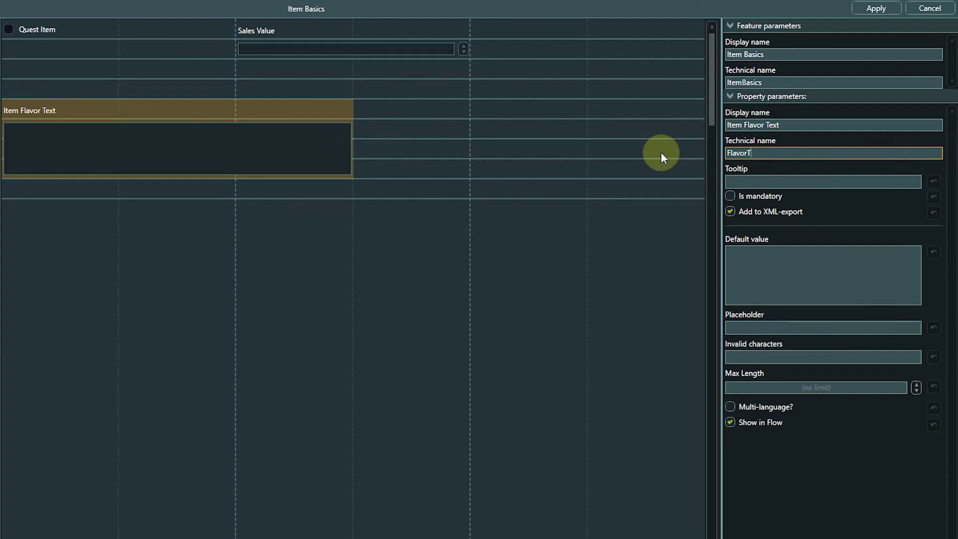
type("ext")
left_click(828, 389)
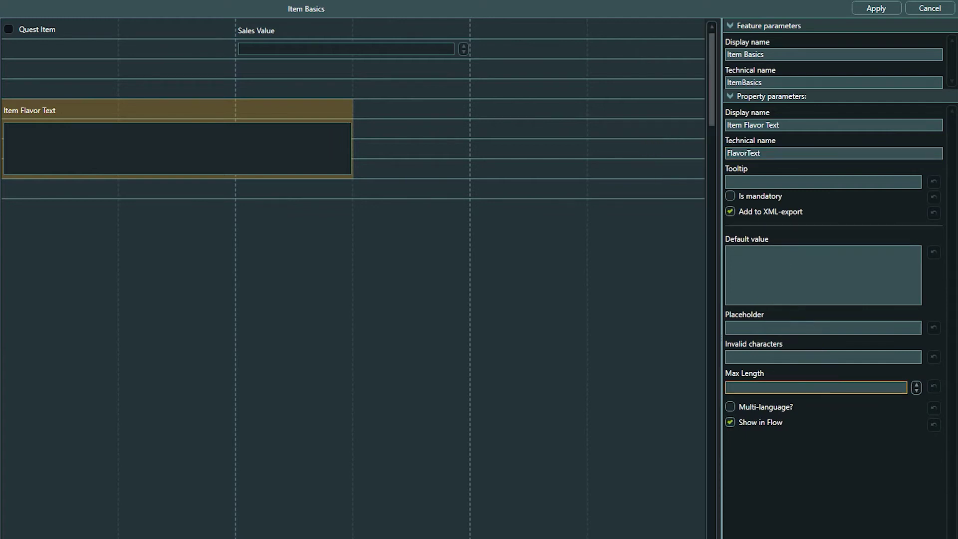
type("28")
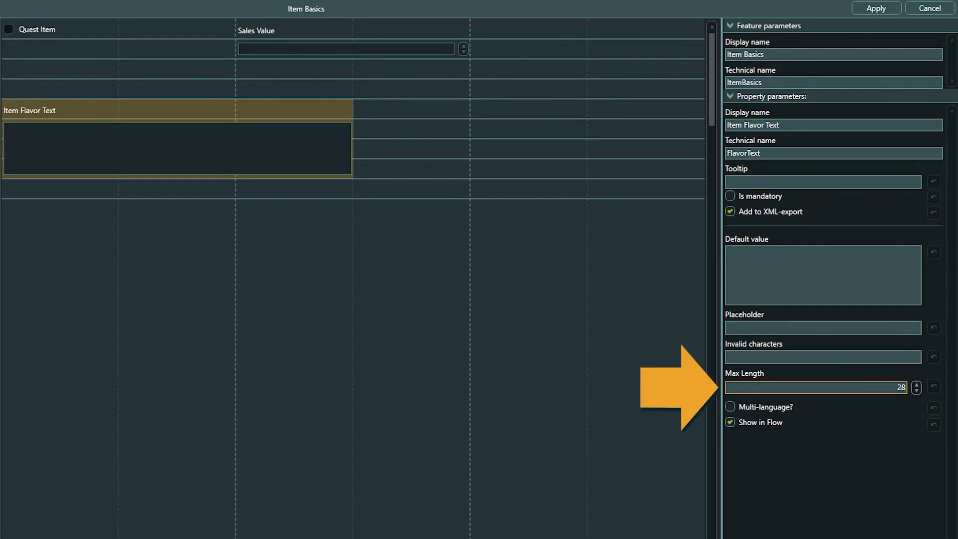
type("0")
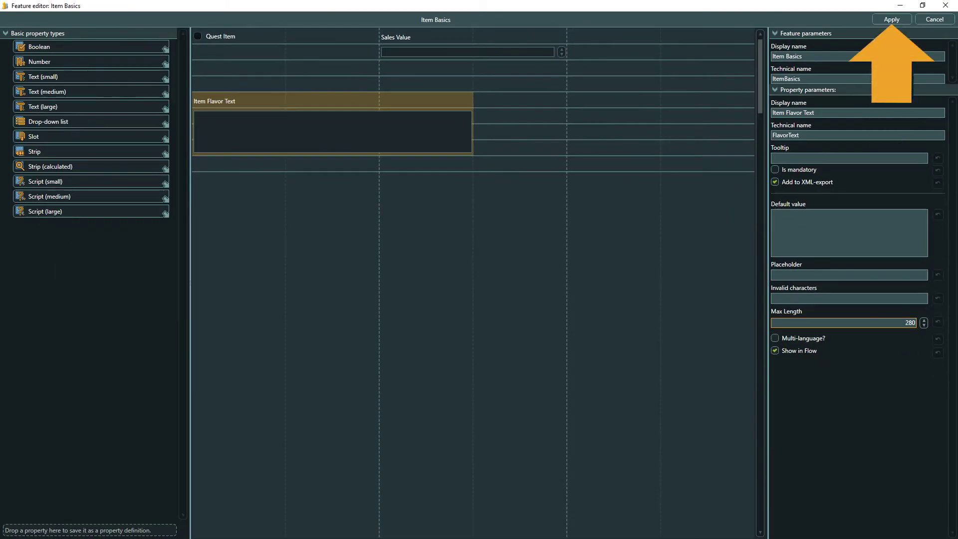
Step: Save the Item Basics changes and create a new Tutorial feature named 'Weapon'
left_click(886, 20)
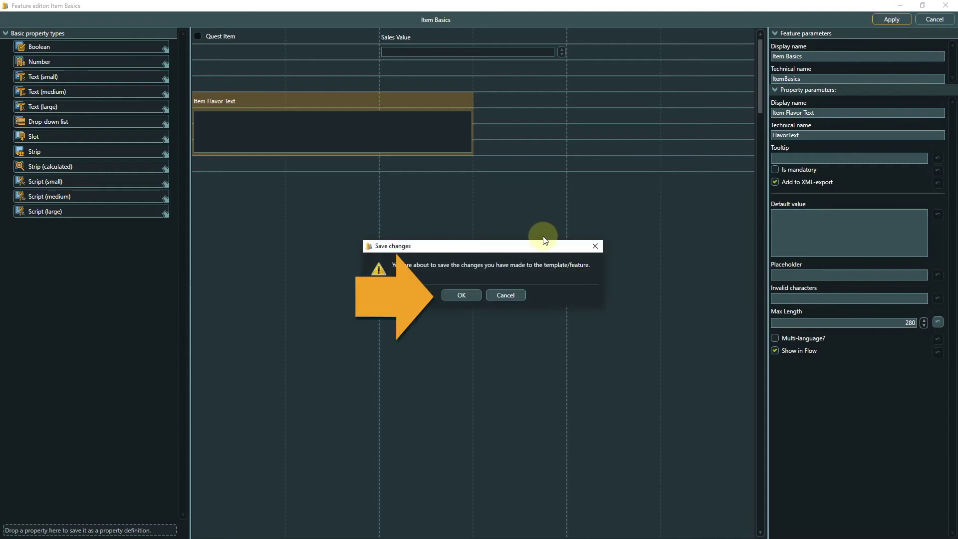
left_click(455, 292)
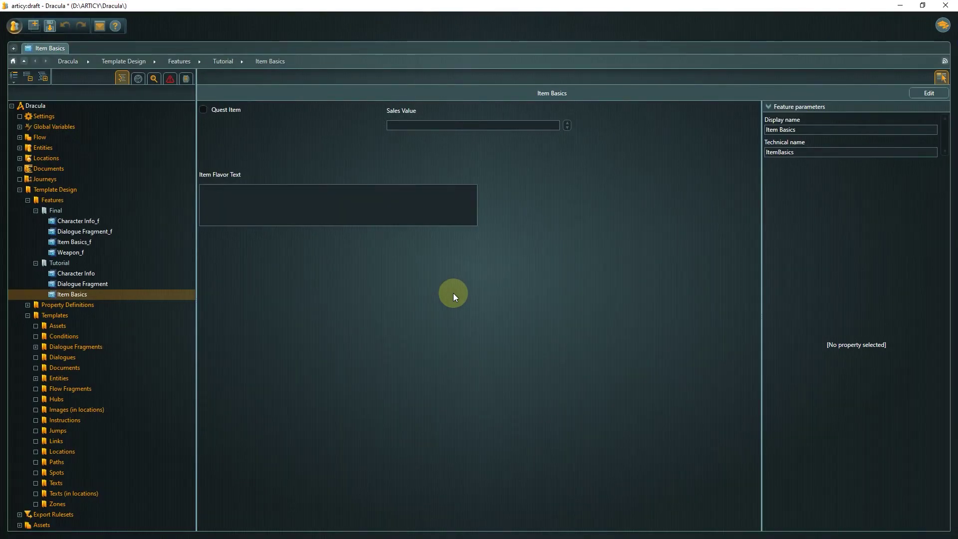
left_click(74, 262)
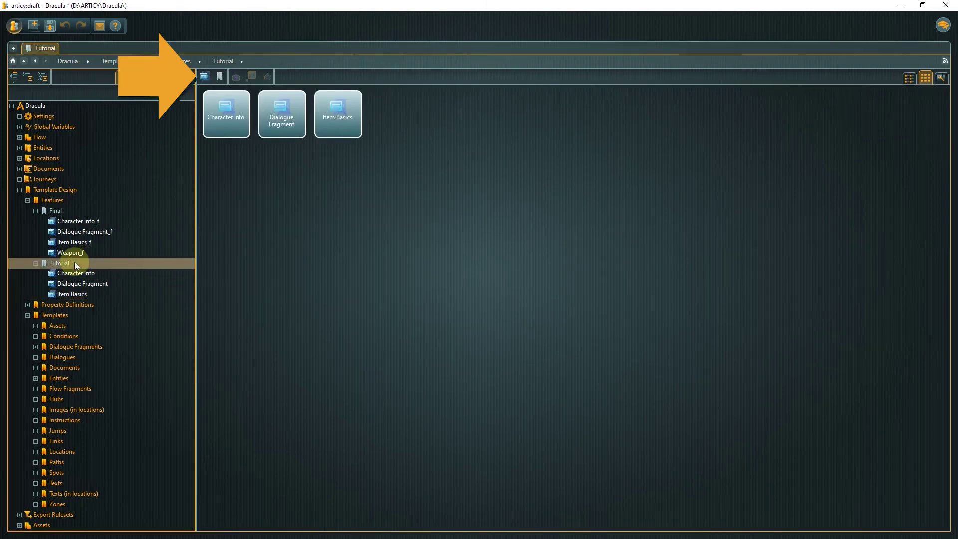
left_click(205, 77)
type("W")
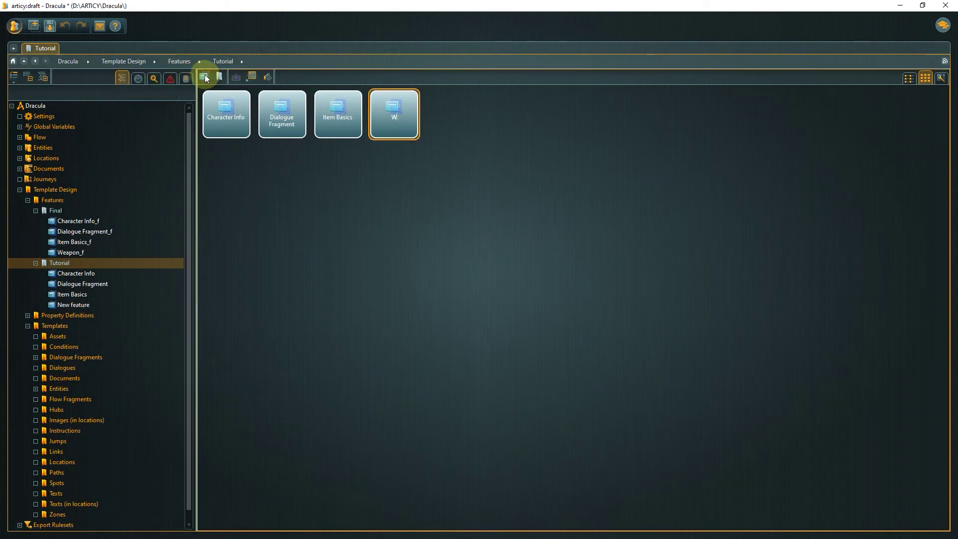
type("eapon")
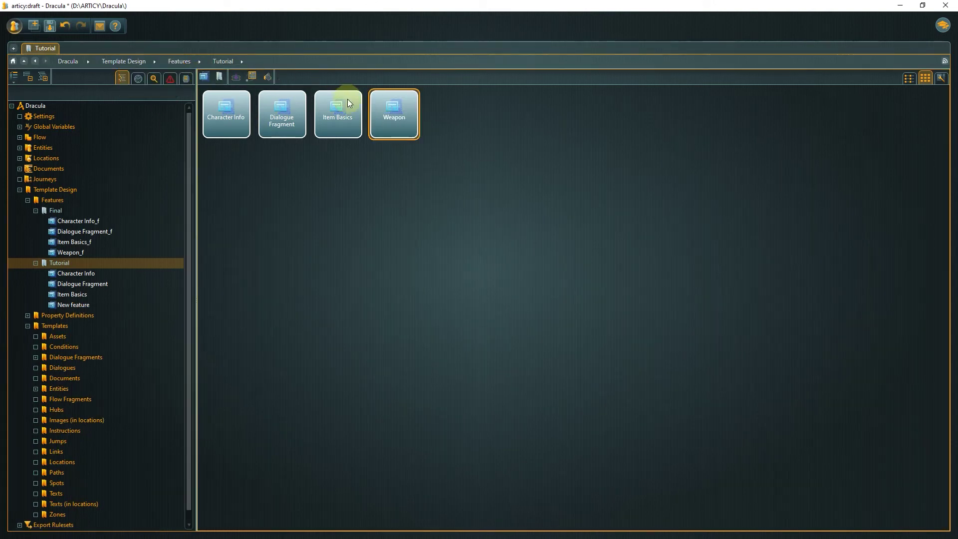
Step: Open Weapon for editing and add a number property 'Combat Modifier' (CombatModifier)
double_click(394, 106)
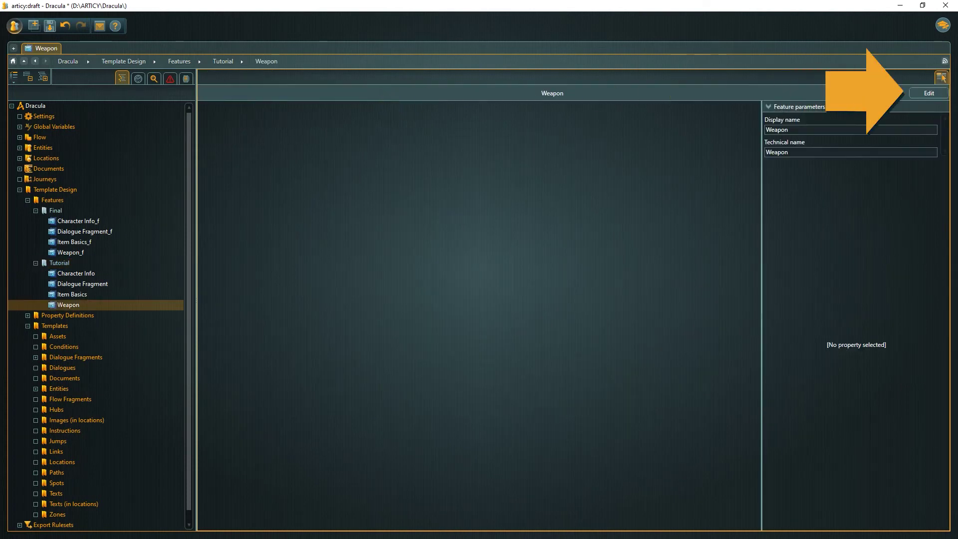
left_click(932, 94)
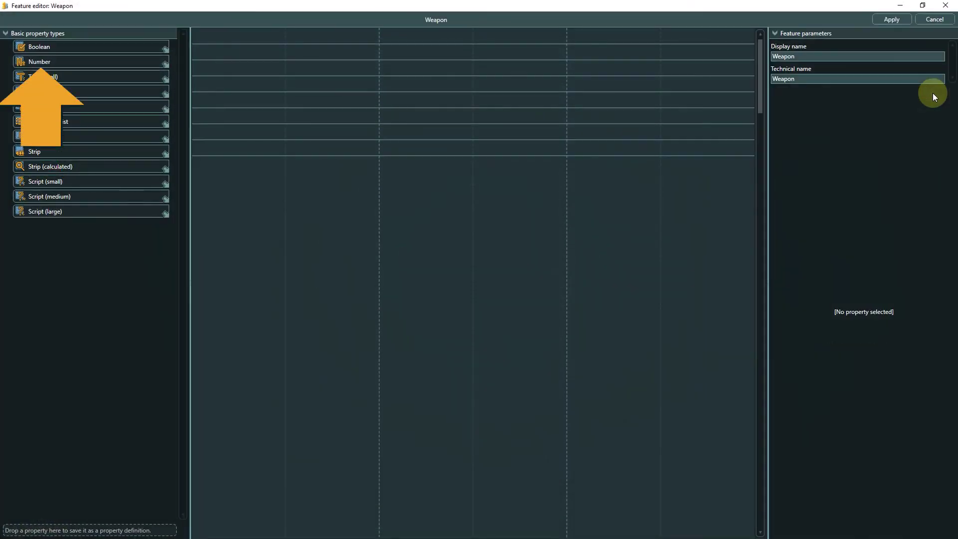
left_click_drag(58, 66, 219, 48)
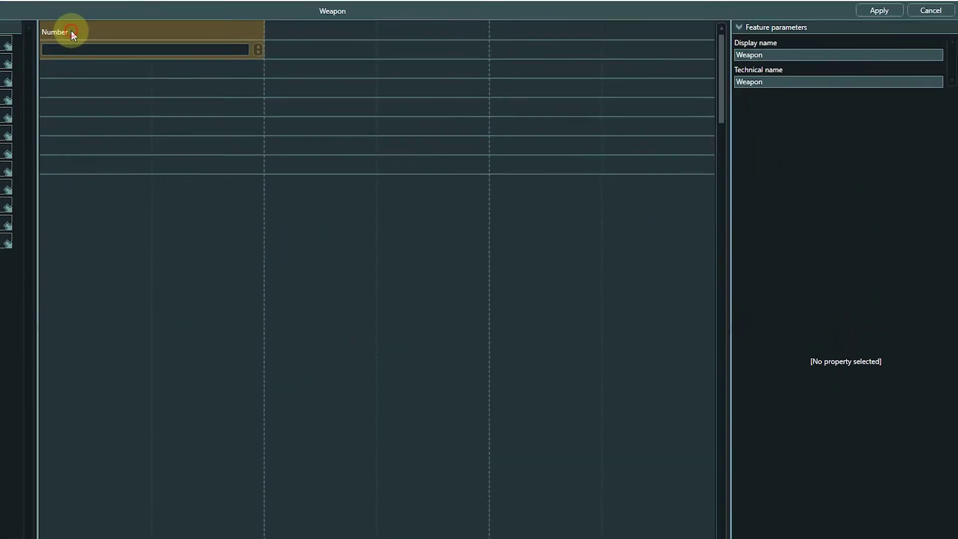
left_click(222, 45)
left_click(818, 113)
type("C")
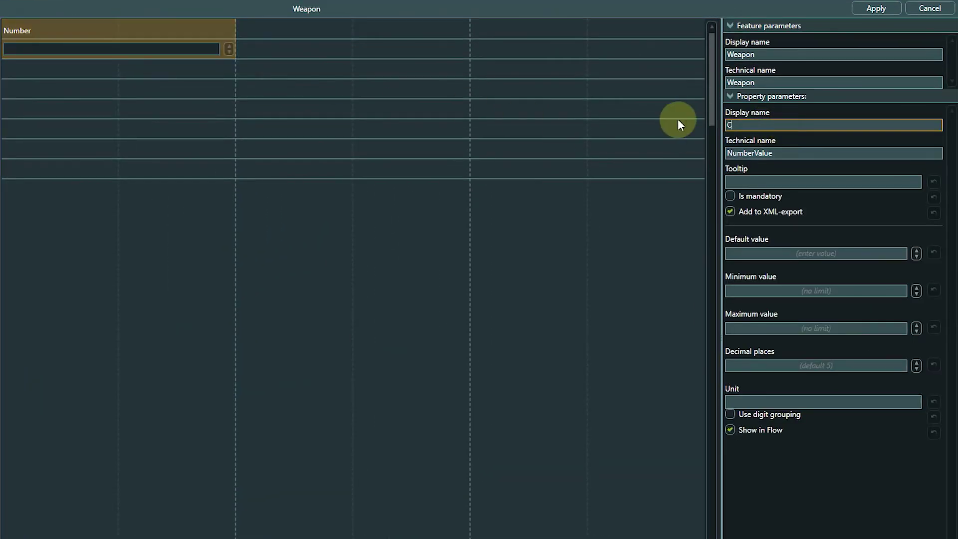
type("ombat Modifier")
left_click(776, 150)
type("Co")
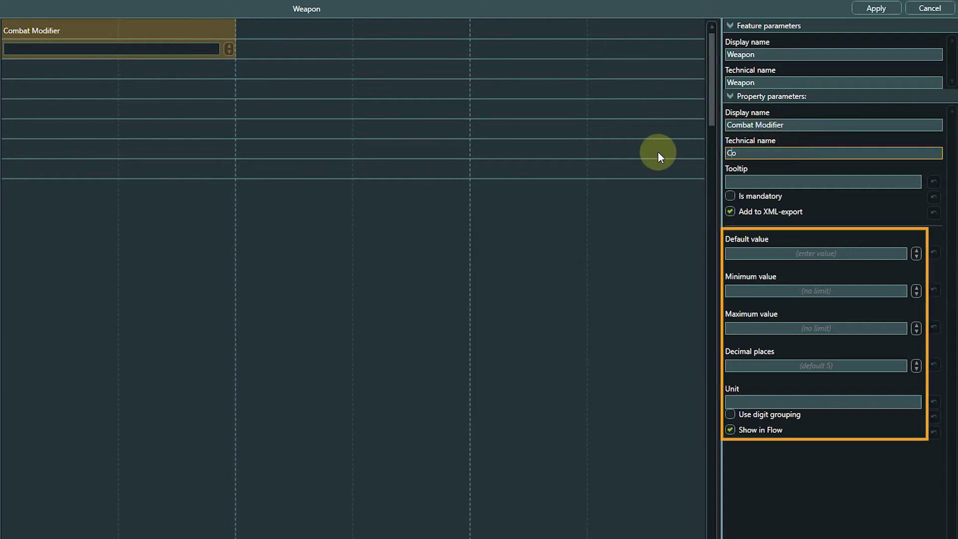
type("mbatModifier")
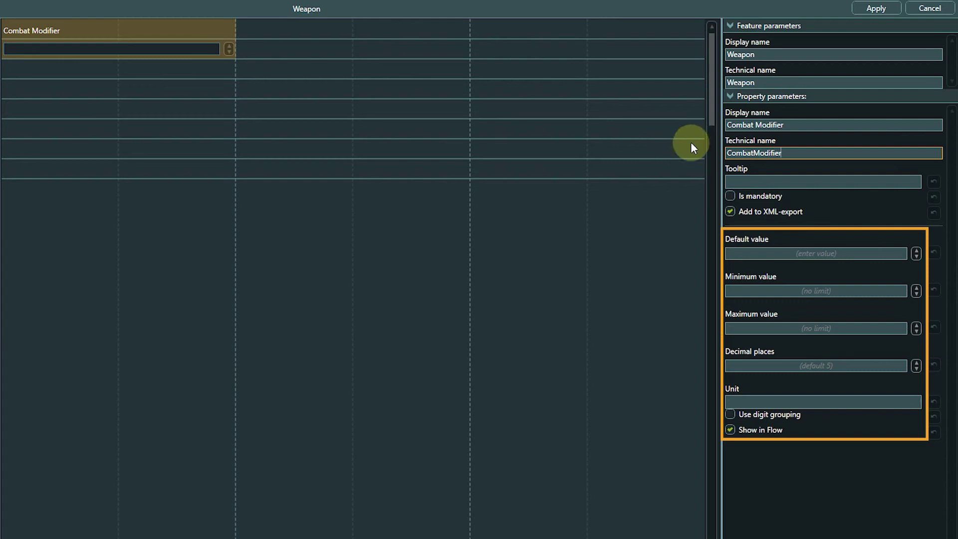
Step: Limit Combat Modifier to minimum 1, maximum 10, with 0 decimal places
left_click(903, 291)
type("1")
left_click(893, 332)
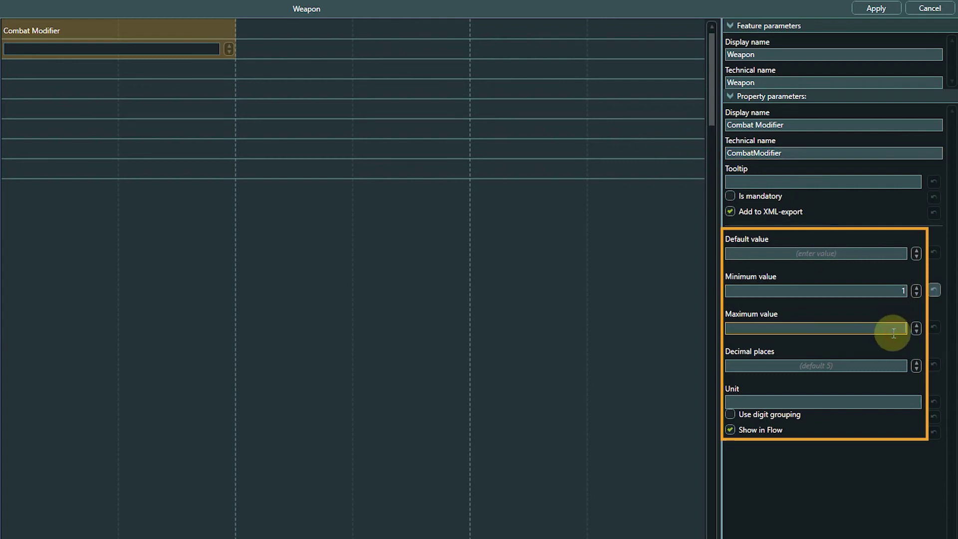
type("10")
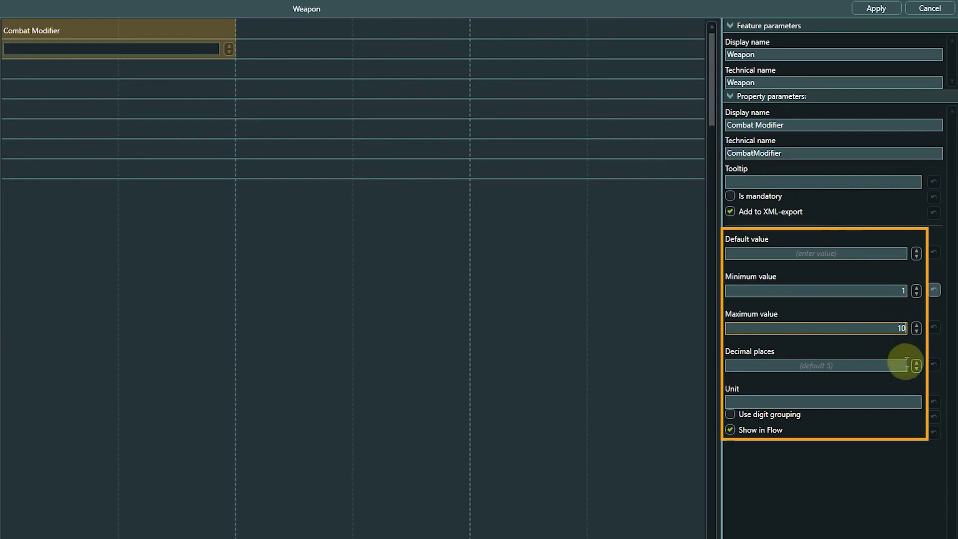
left_click(898, 366)
type("0")
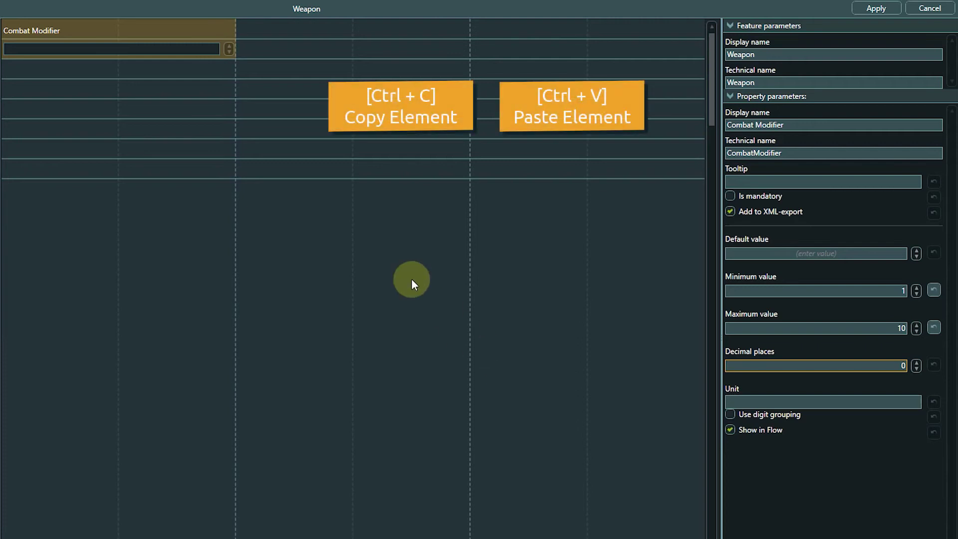
Step: Duplicate Combat Modifier beside itself and rename the copy 'Uses' (technical name Uses)
right_click(96, 31)
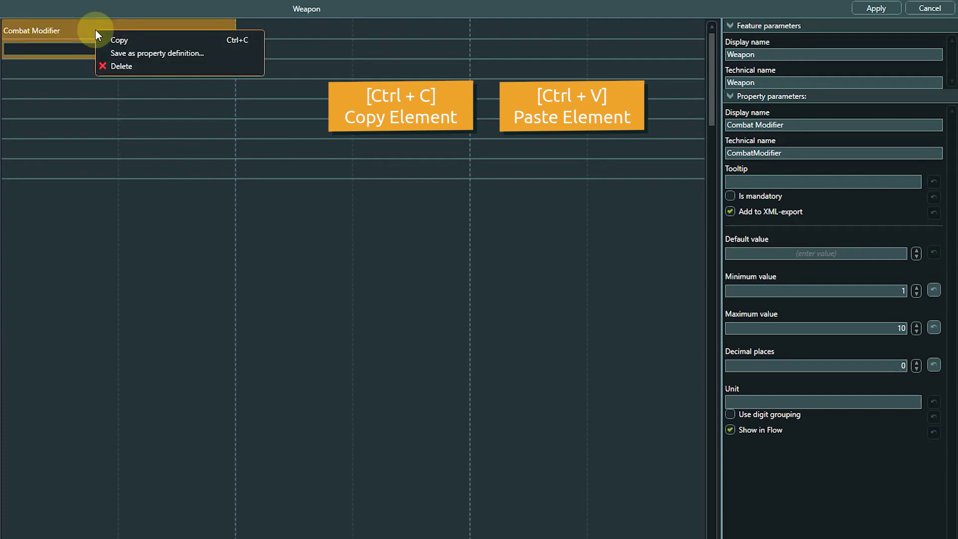
left_click(111, 40)
right_click(300, 42)
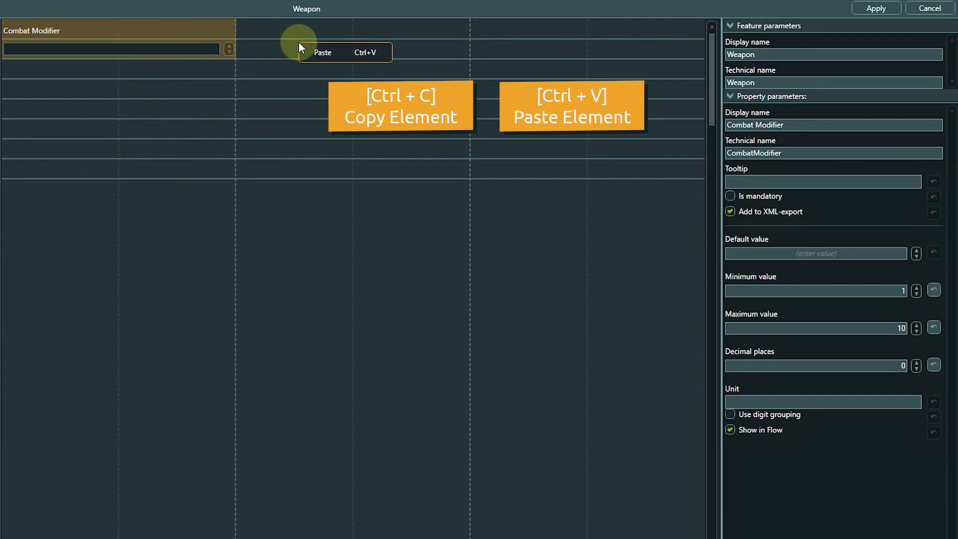
left_click(316, 53)
left_click_drag(59, 71, 277, 31)
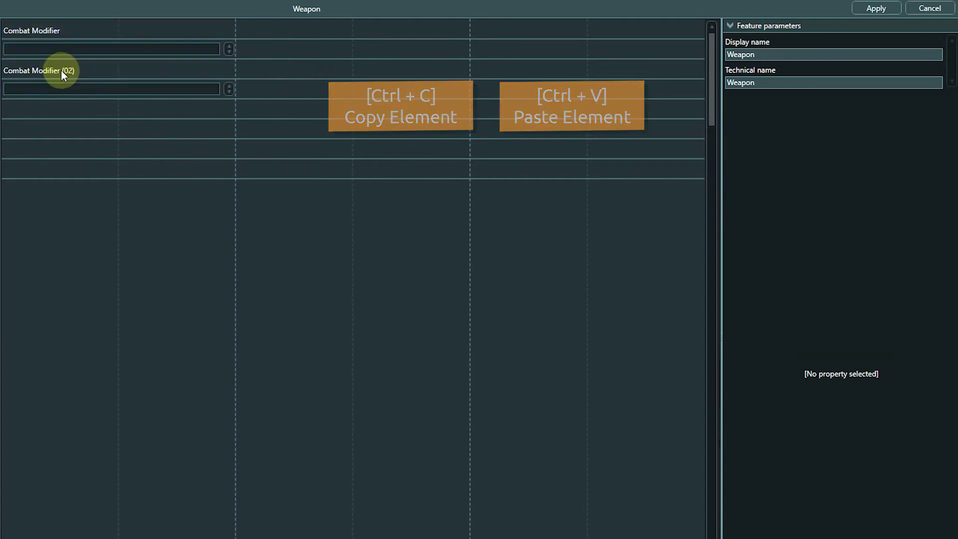
left_click(277, 31)
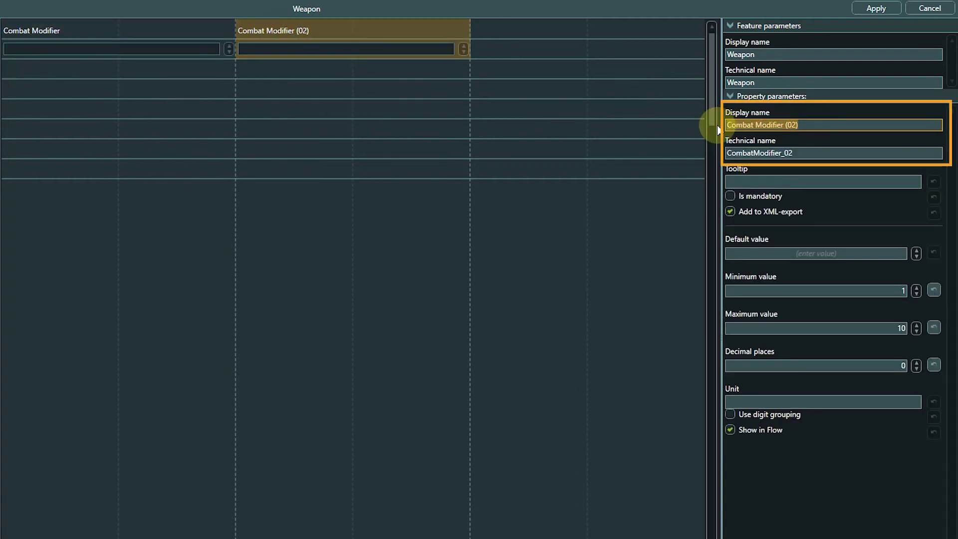
type("Uses")
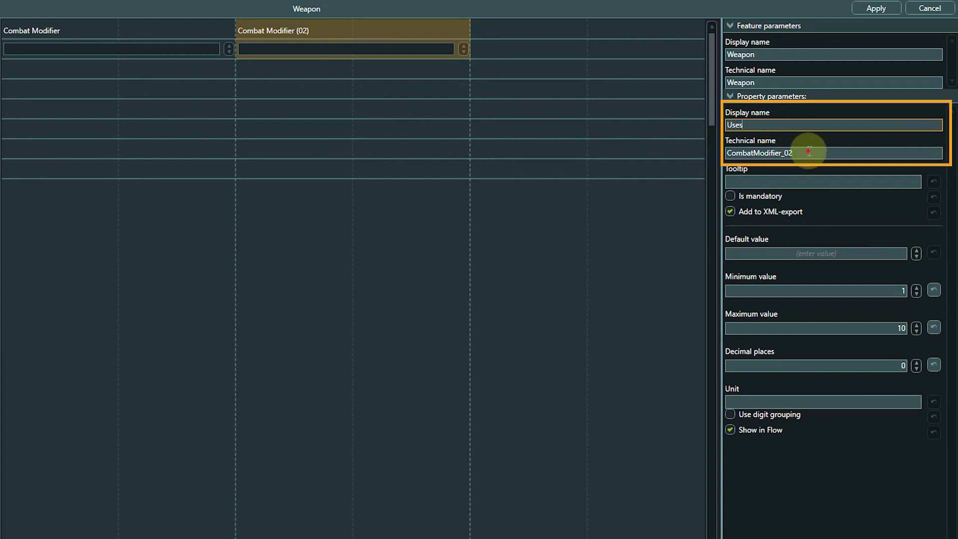
key("Tab")
type("Uses")
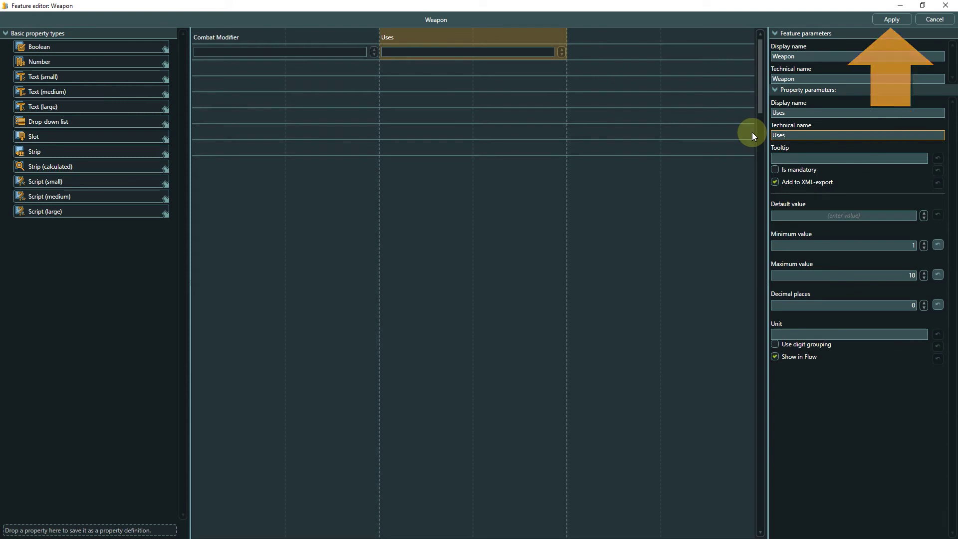
Step: Save the Weapon feature changes and the project, then open the Templates folder
left_click(892, 21)
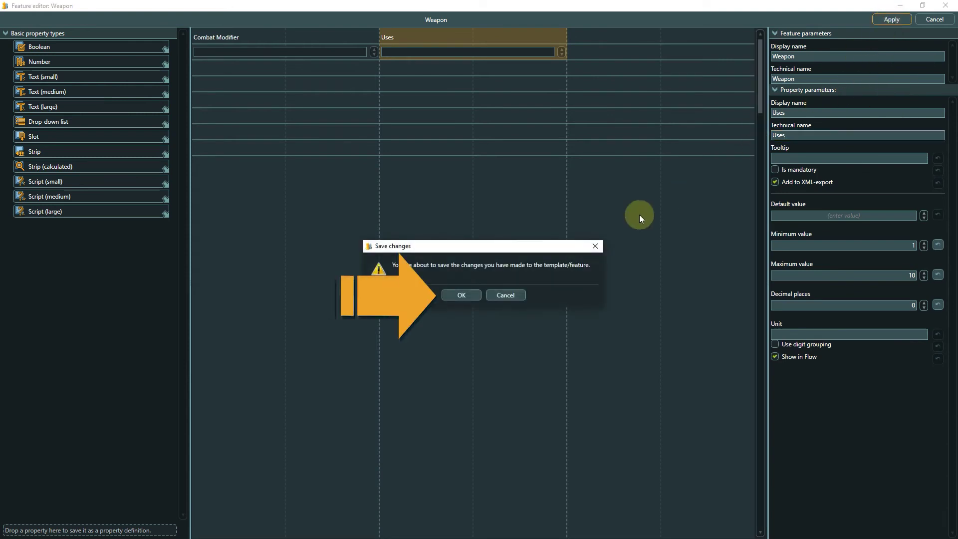
left_click(454, 296)
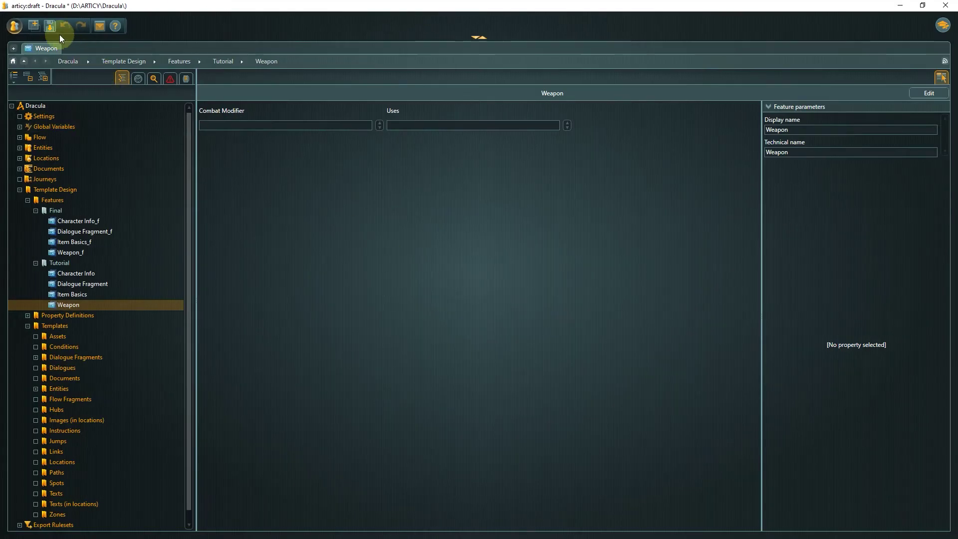
left_click(50, 26)
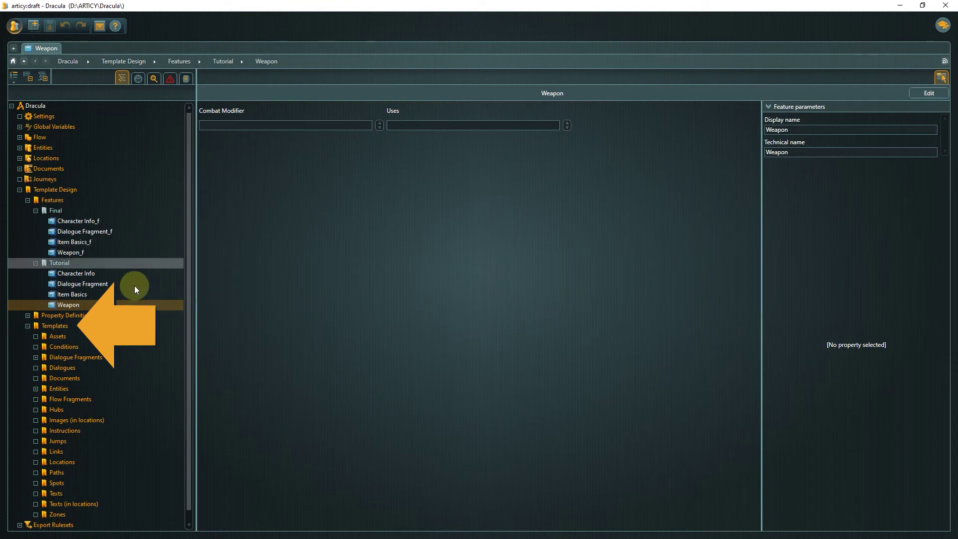
left_click(79, 328)
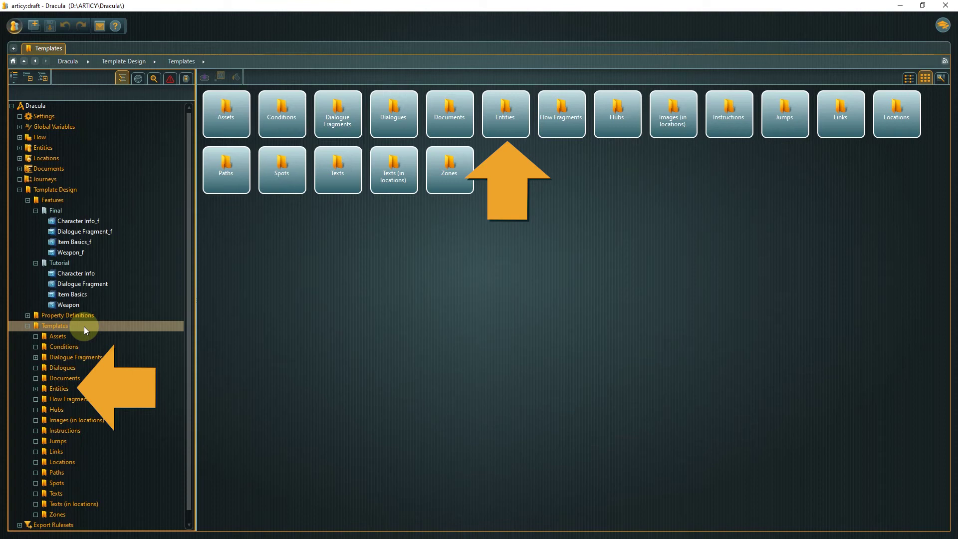
Step: Create an entity template named 'Weapon' under Entities > Tutorial and open it
left_click(62, 388)
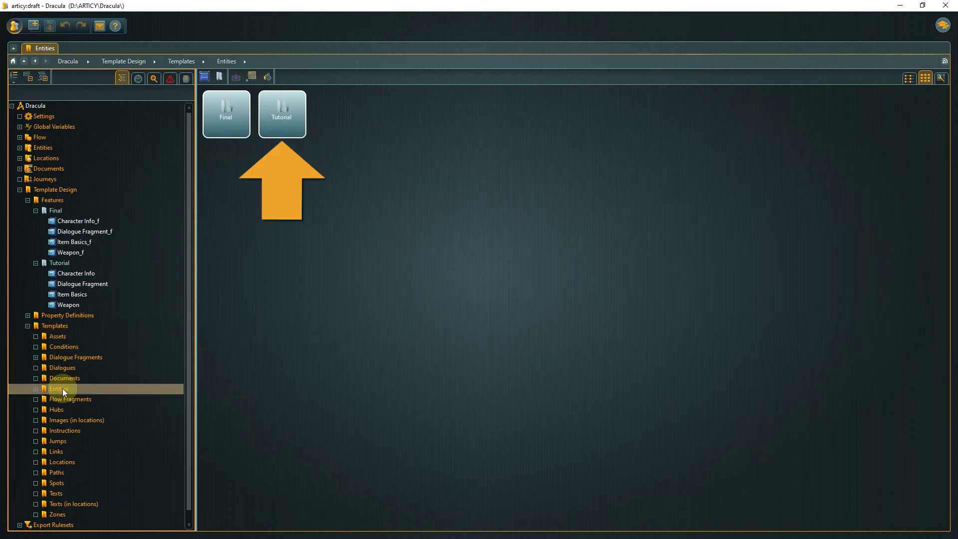
left_click(35, 389)
left_click(65, 411)
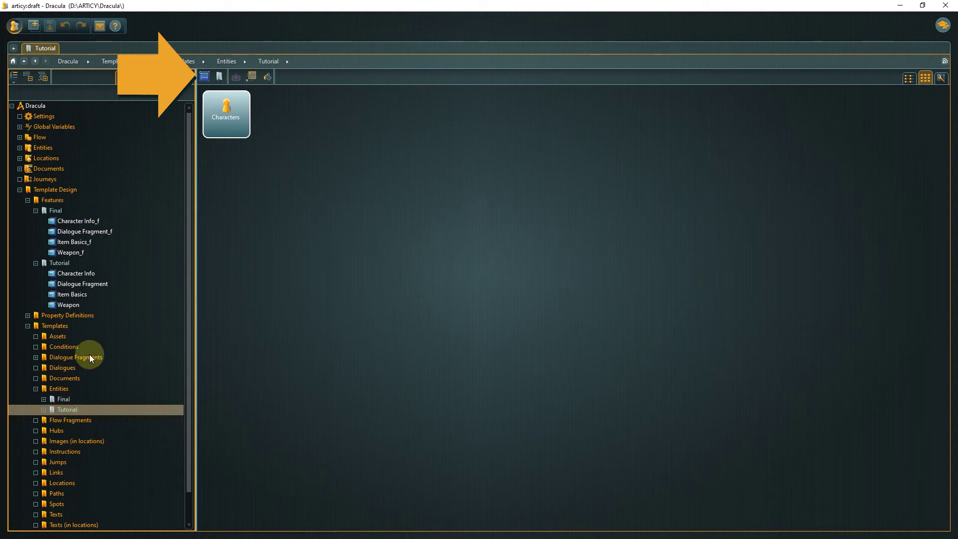
left_click(202, 81)
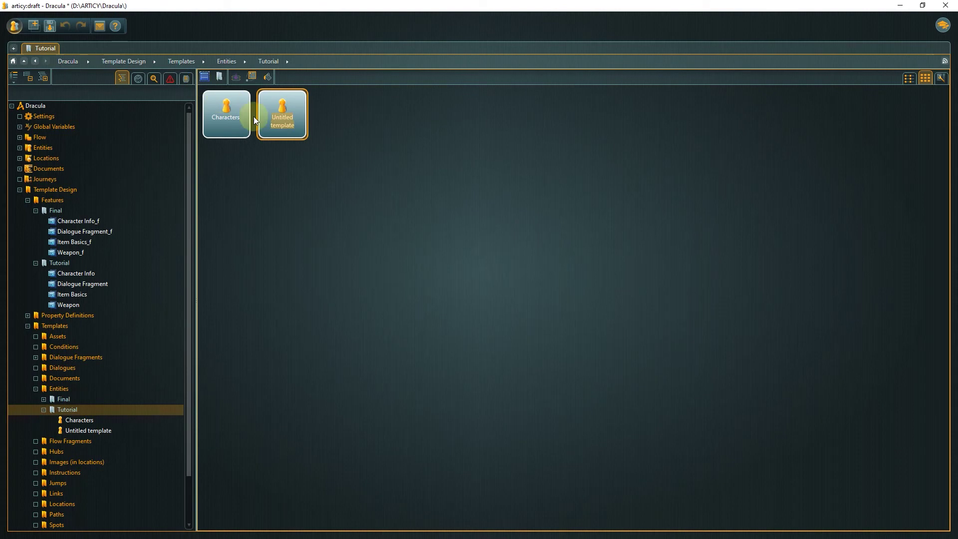
type("Wea")
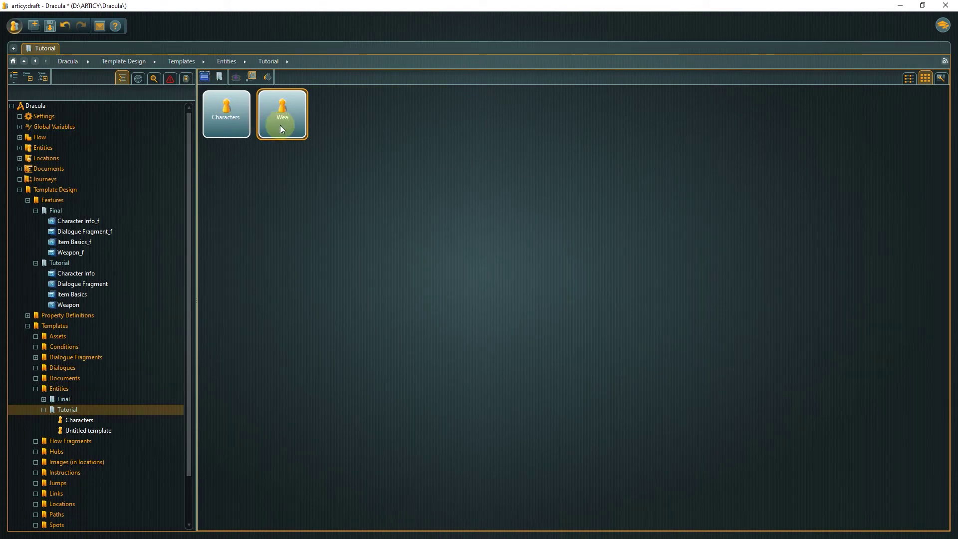
type("pon")
key("Return")
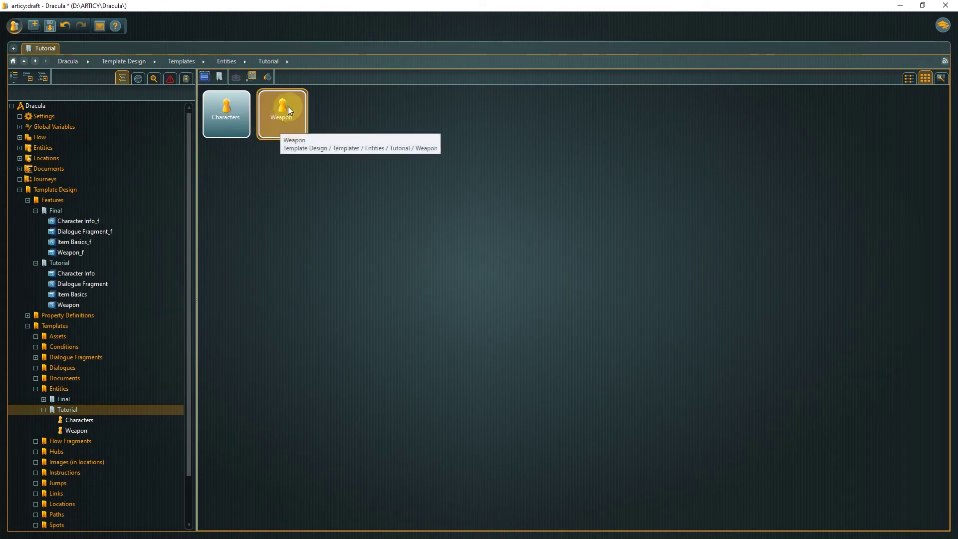
double_click(284, 106)
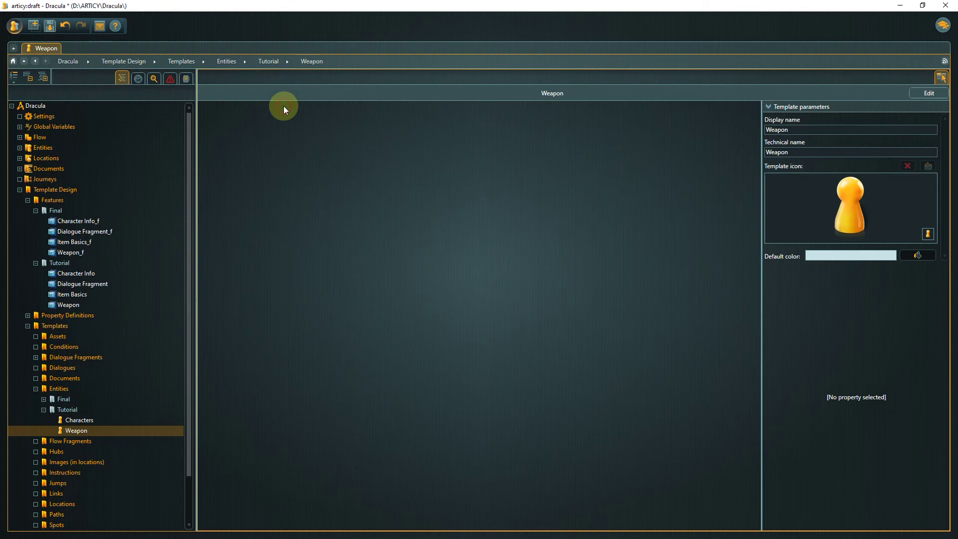
Step: Edit the Weapon template and drop Item Basics, then Weapon below it, onto the canvas
left_click(925, 92)
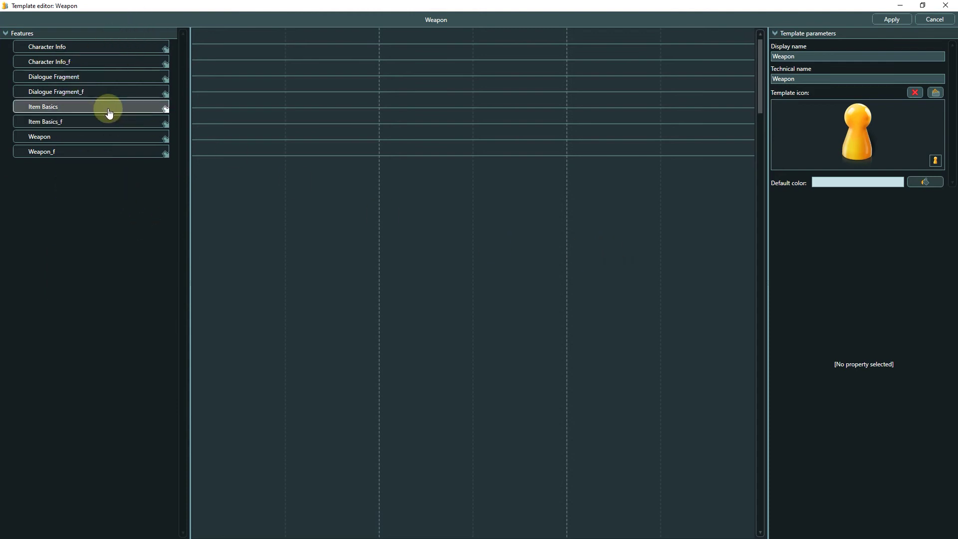
left_click_drag(107, 107, 210, 40)
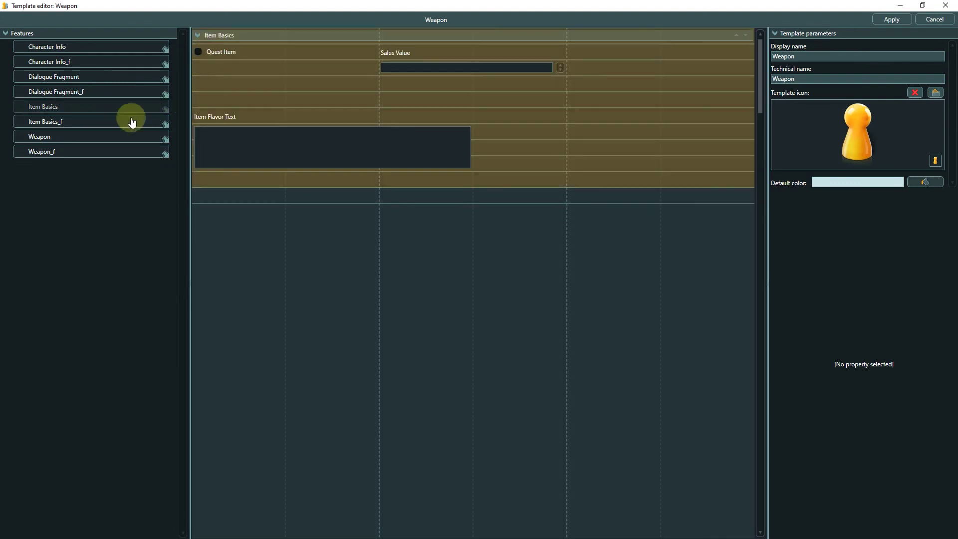
left_click_drag(64, 137, 206, 208)
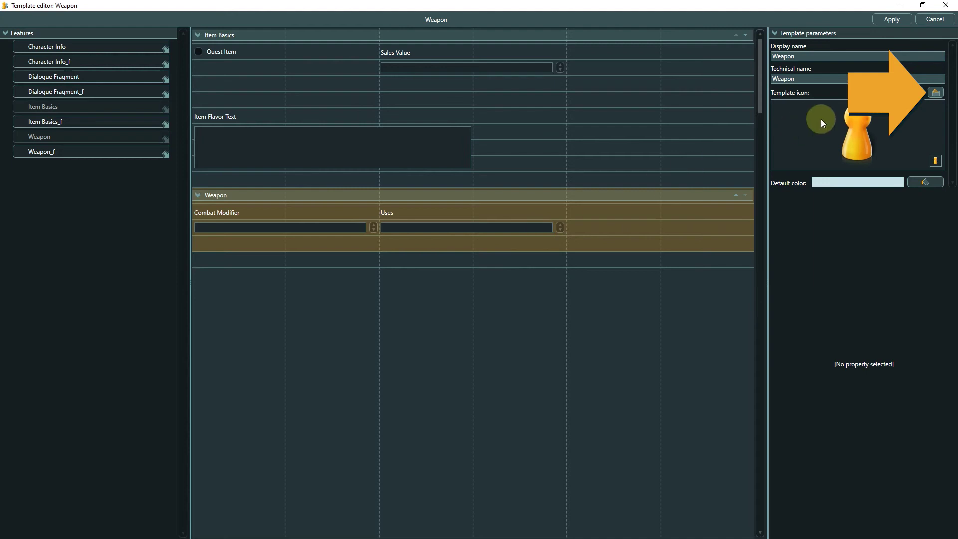
Step: Set the Weapon template's icon to the sword image from weapon_icon.png
left_click(931, 93)
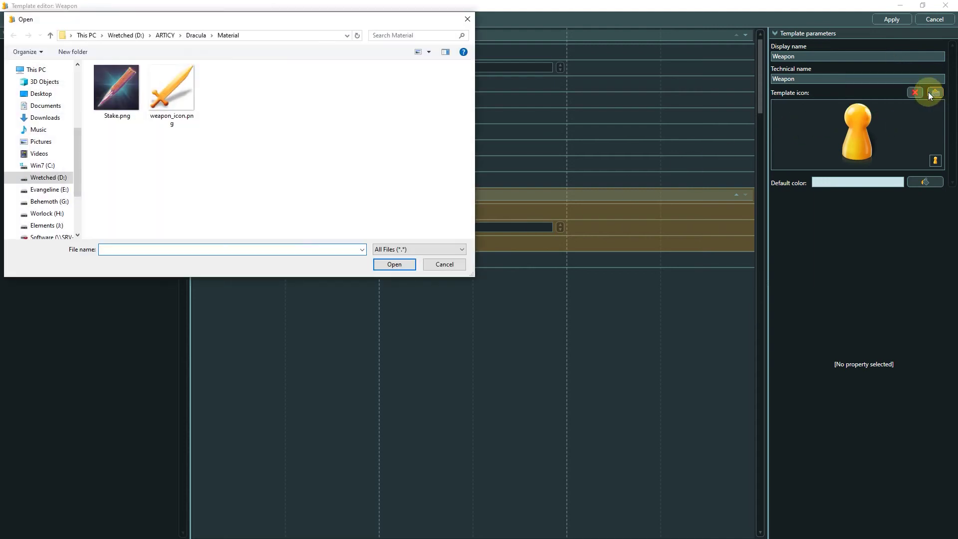
left_click(189, 86)
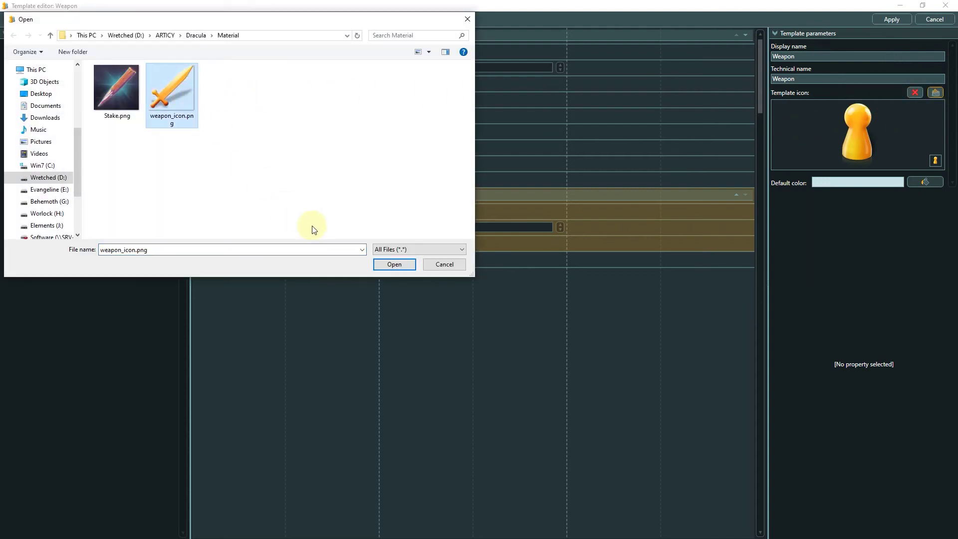
left_click(399, 266)
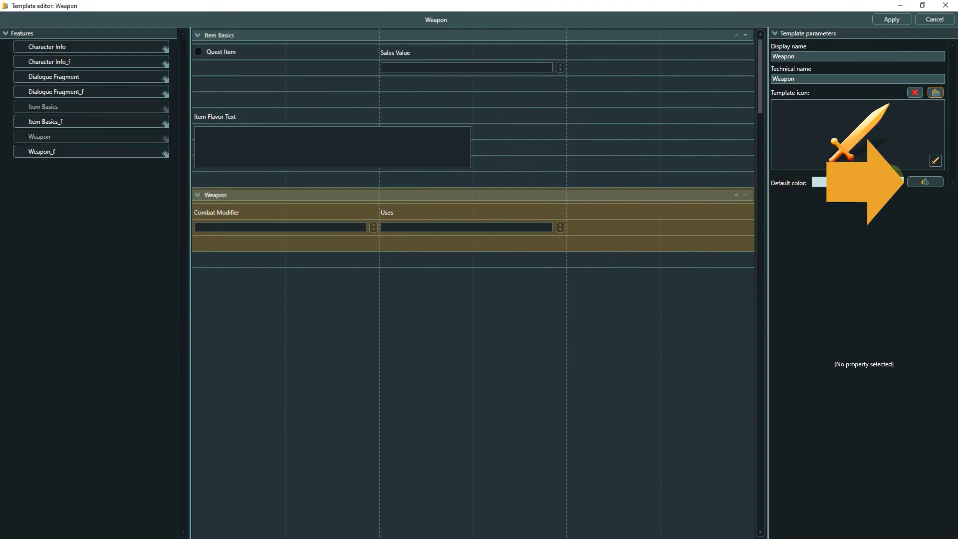
Step: Give the Weapon template a red default colour (#C0504D)
left_click(926, 182)
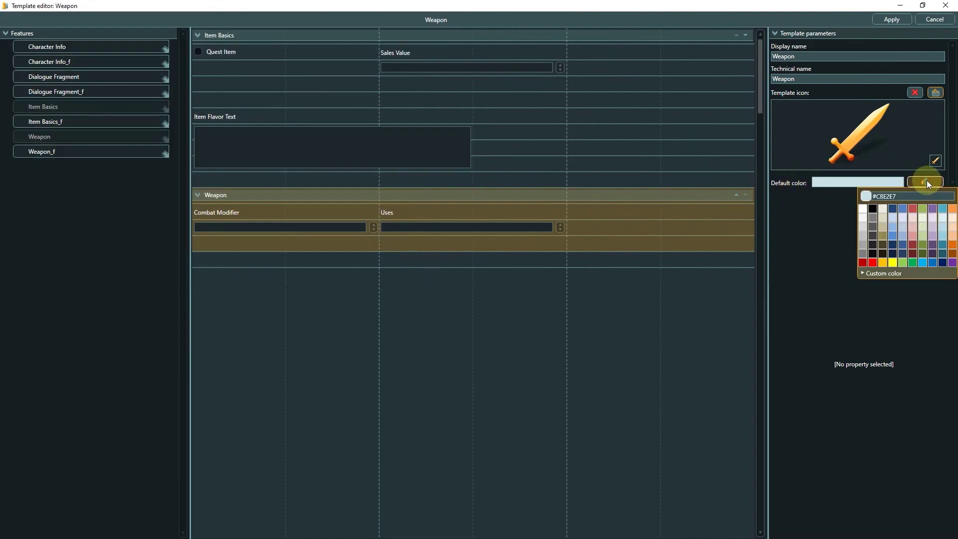
left_click(914, 210)
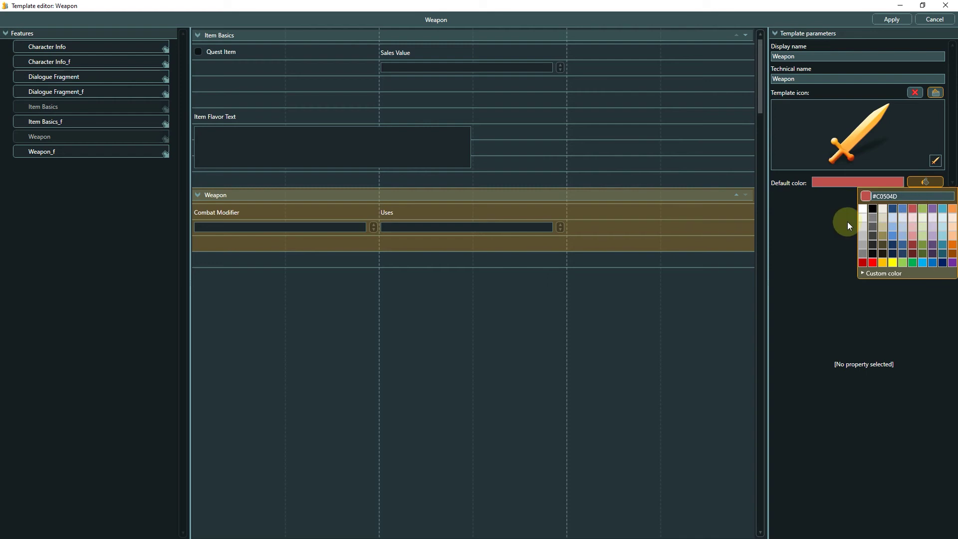
left_click(813, 232)
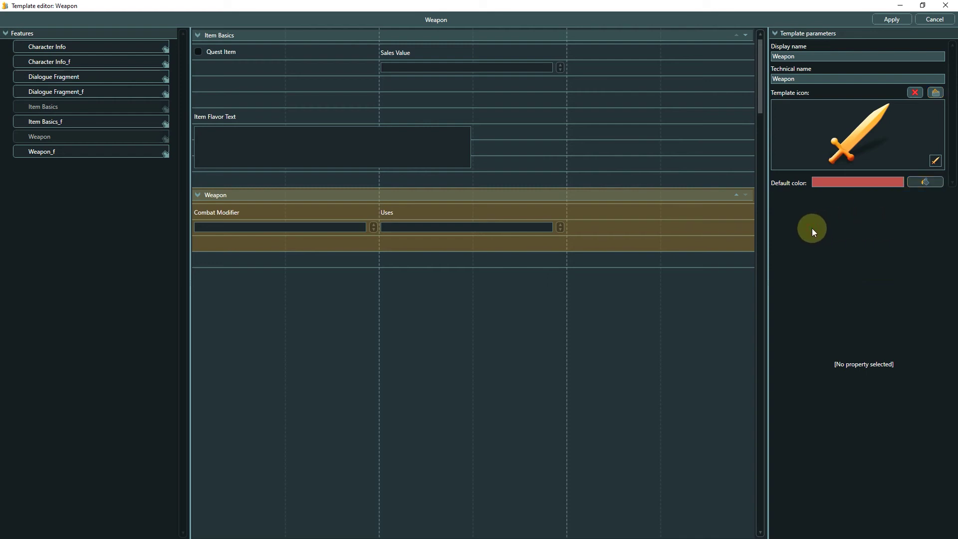
Step: Apply and confirm the Weapon template changes, then open the Entities folder
left_click(886, 24)
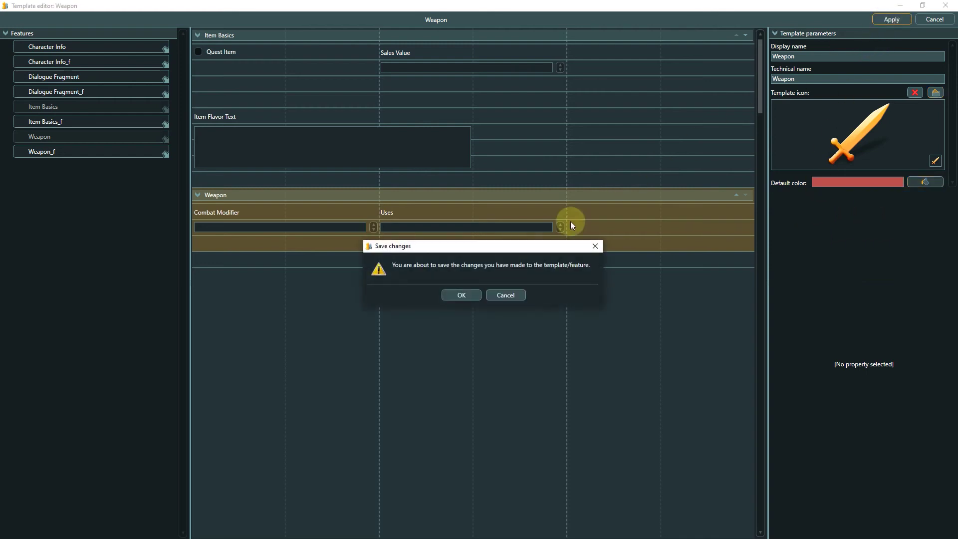
left_click(456, 296)
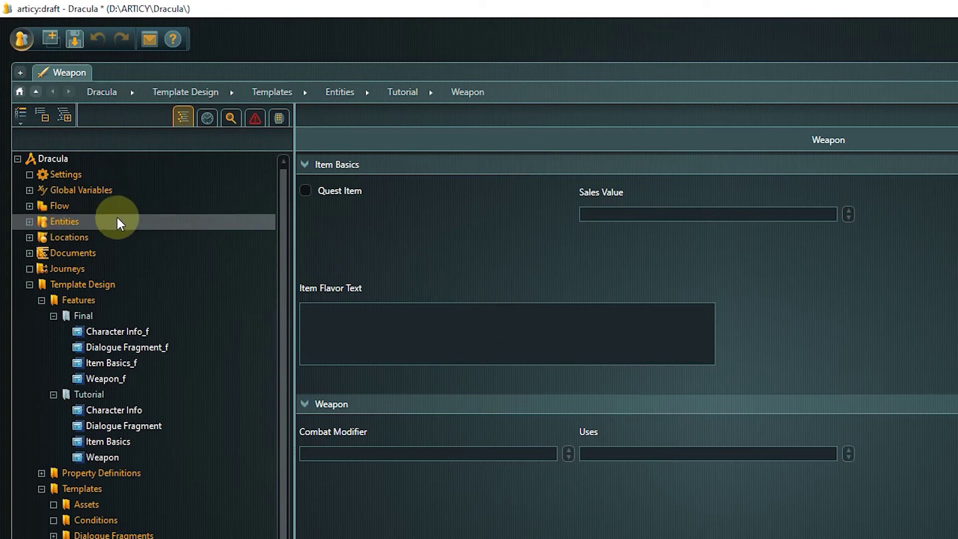
left_click(92, 220)
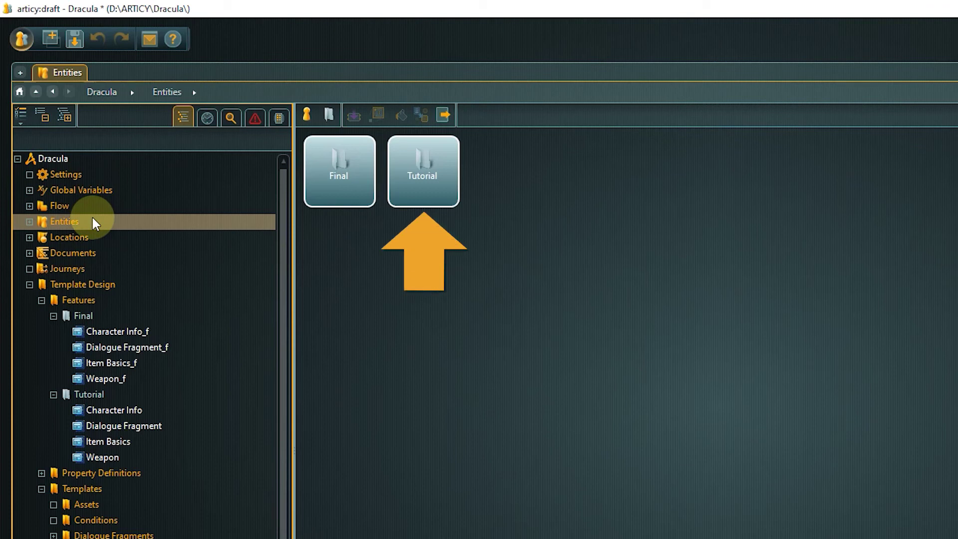
Step: Create a folder named Item inside the Tutorial entities folder and open it
left_click(428, 205)
double_click(428, 204)
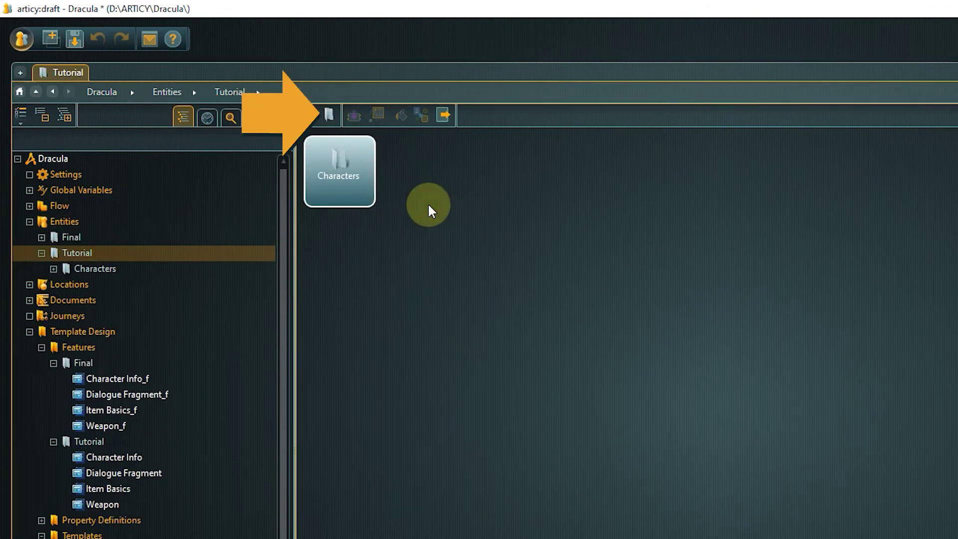
left_click(328, 117)
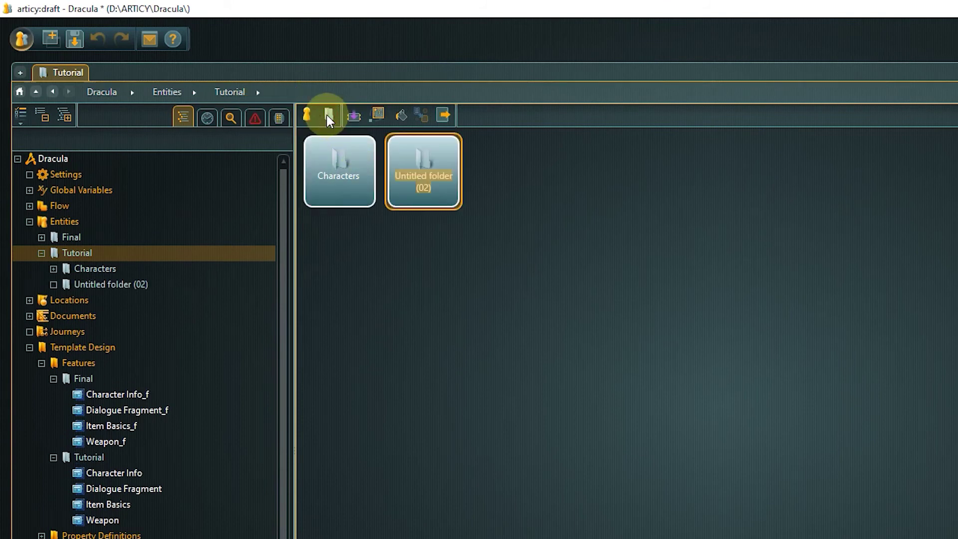
type("Item")
key("Return")
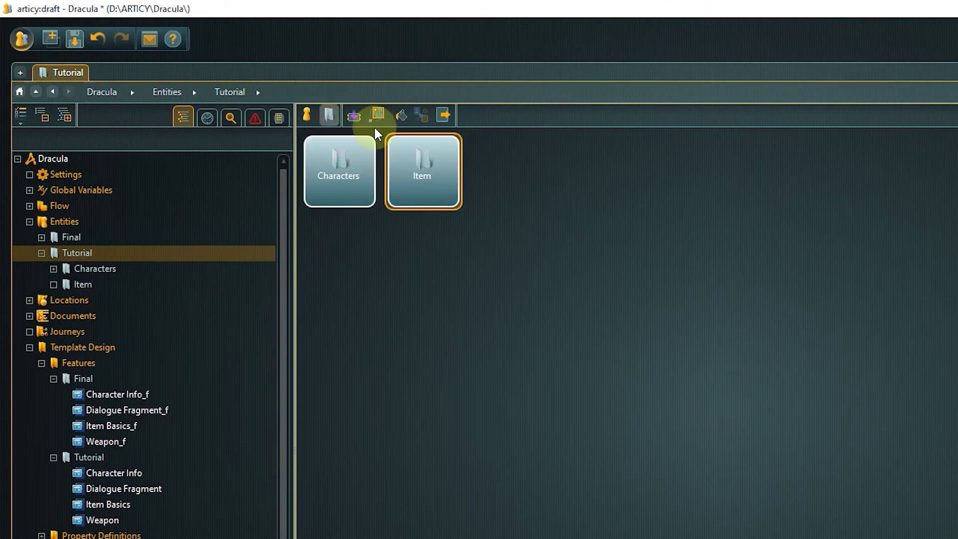
double_click(419, 155)
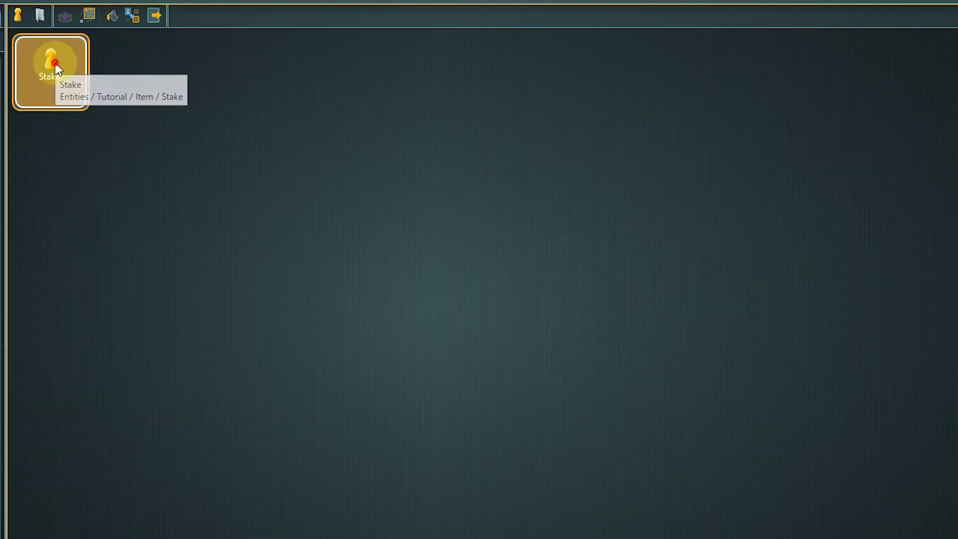
Step: Assign the Weapon template to Stake and mark it as a Quest Item
double_click(55, 62)
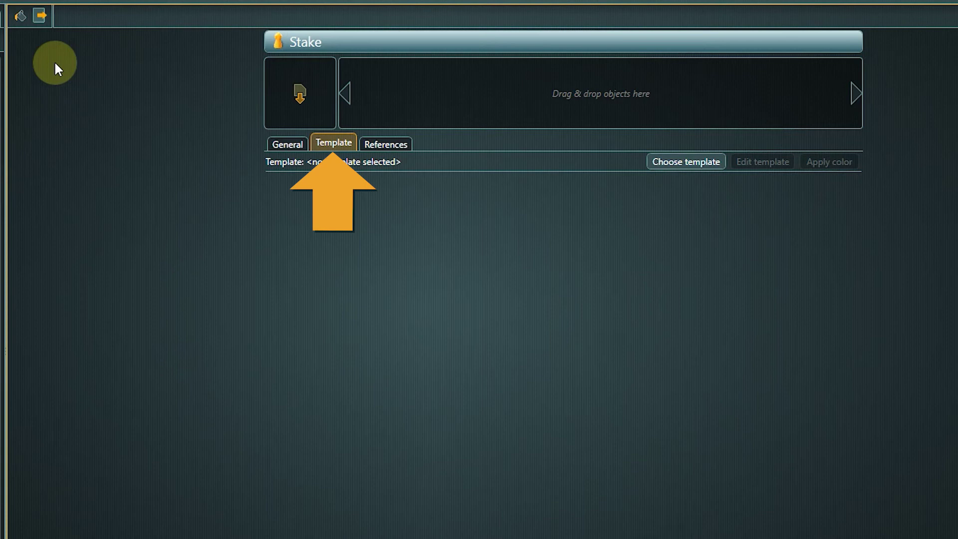
left_click(670, 167)
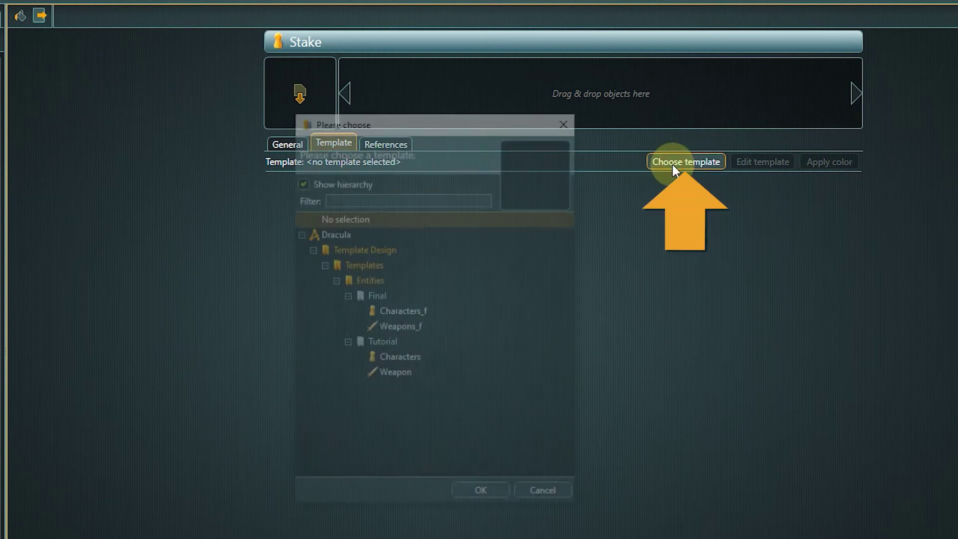
left_click(404, 382)
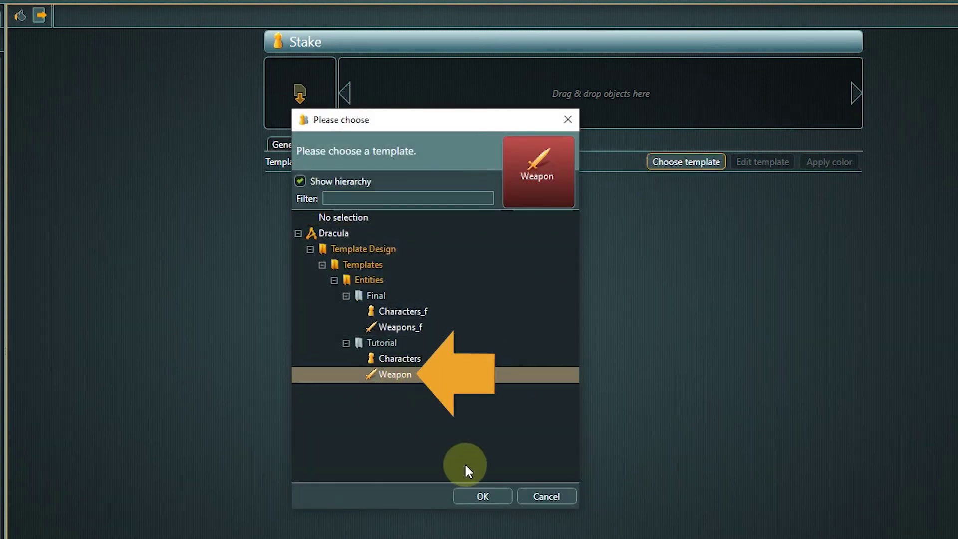
left_click(486, 498)
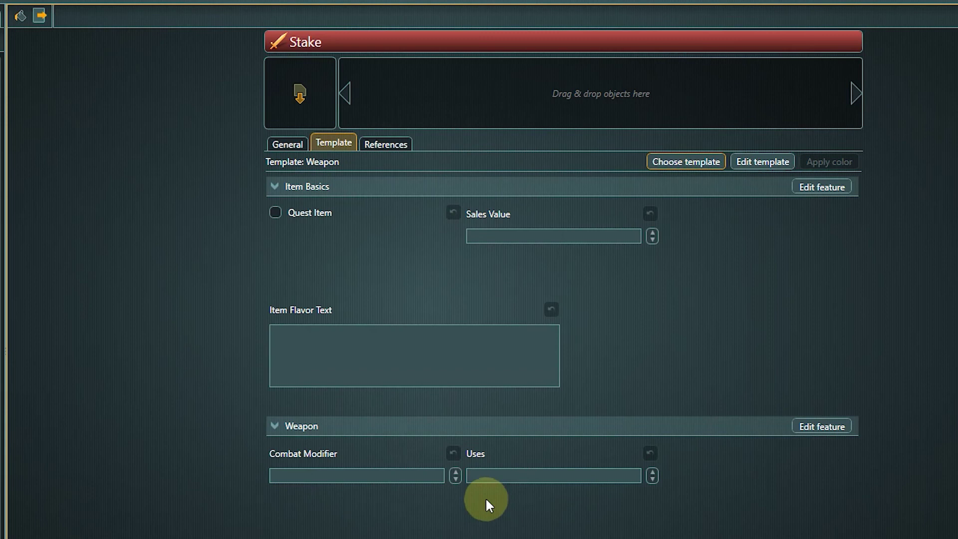
left_click(277, 214)
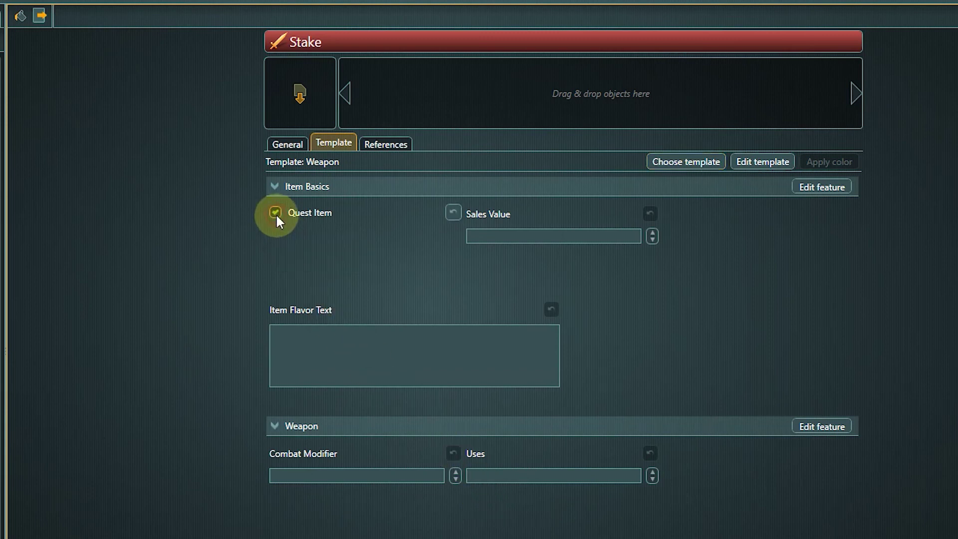
Step: Enter Stake's Combat Modifier, Uses 3, and the white-oak vampire-weapon flavor text
left_click(420, 477)
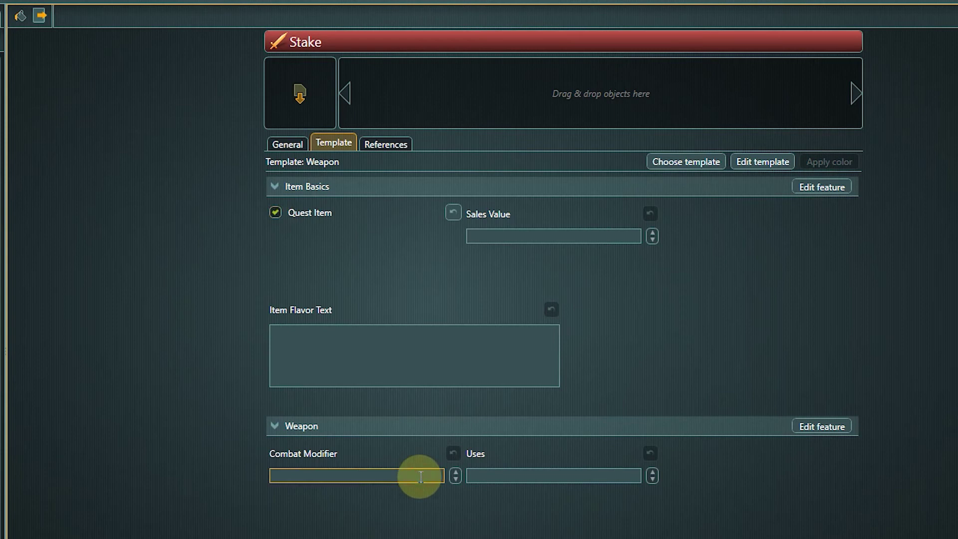
type("20")
key("Tab")
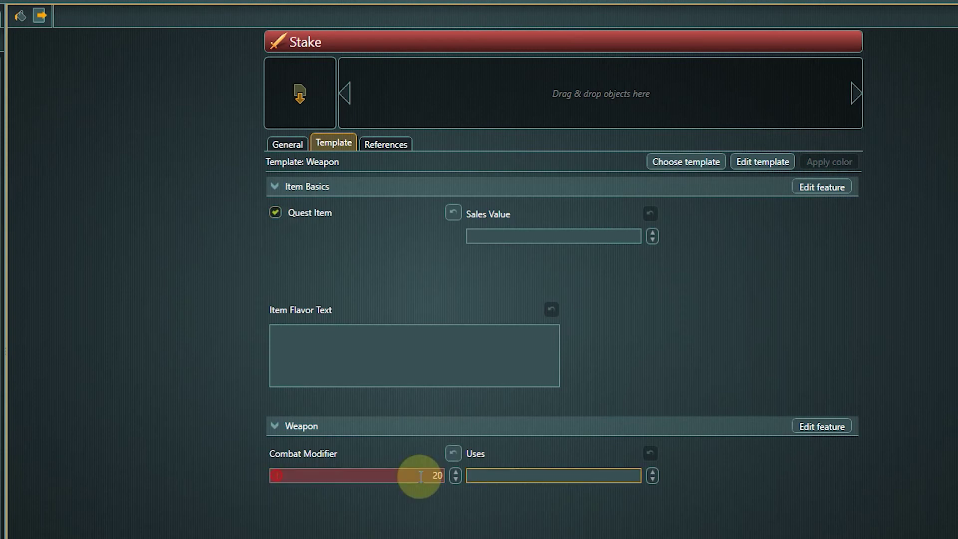
type("3")
left_click(414, 350)
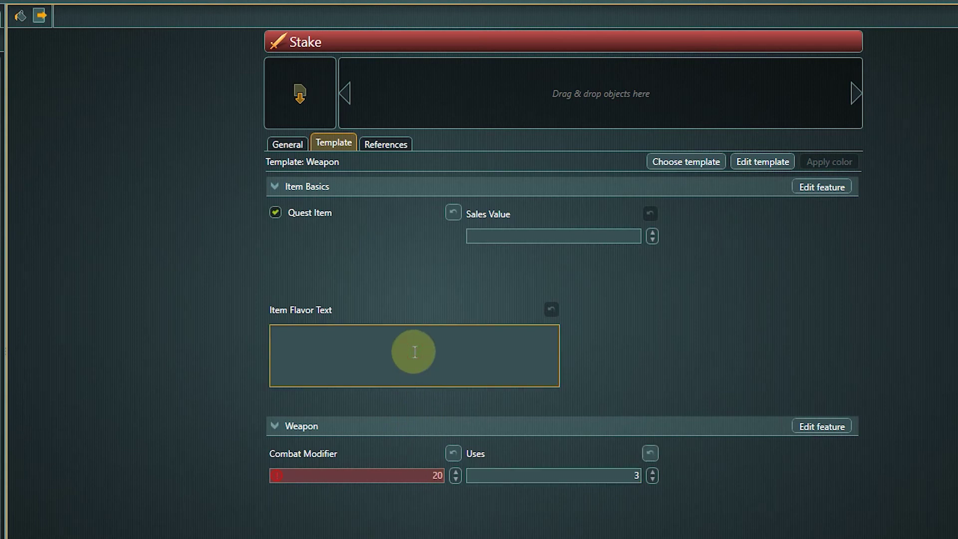
type("The ultimate weapon against the creatures of the night. Carved from white oak and then blessed by a priest.")
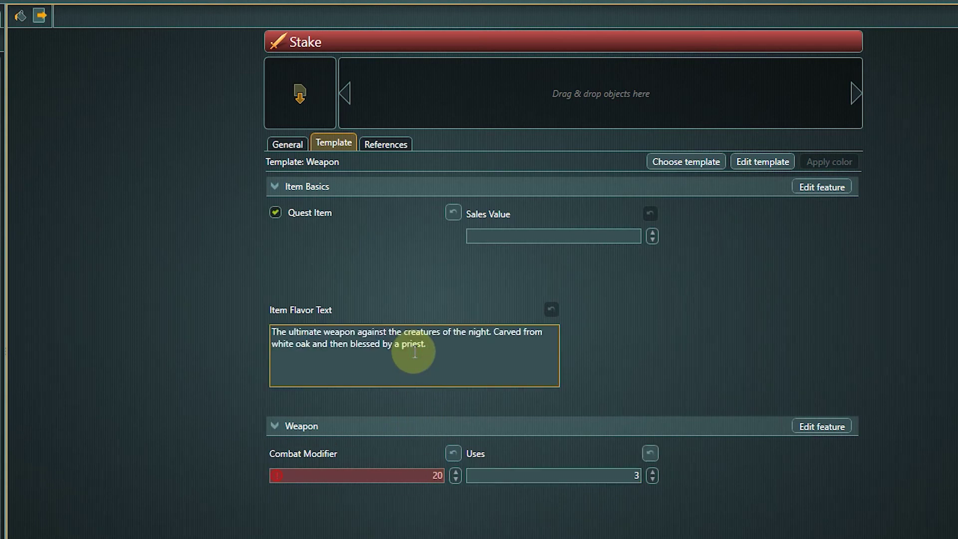
left_click(238, 357)
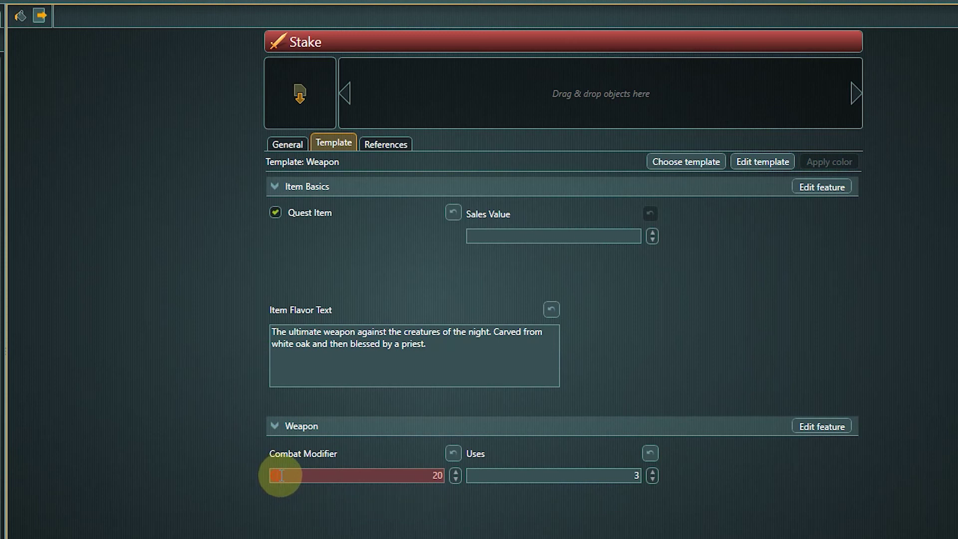
Step: Correct Stake's Combat Modifier to 10 and commit the Uses value
left_click(438, 479)
key("Tab")
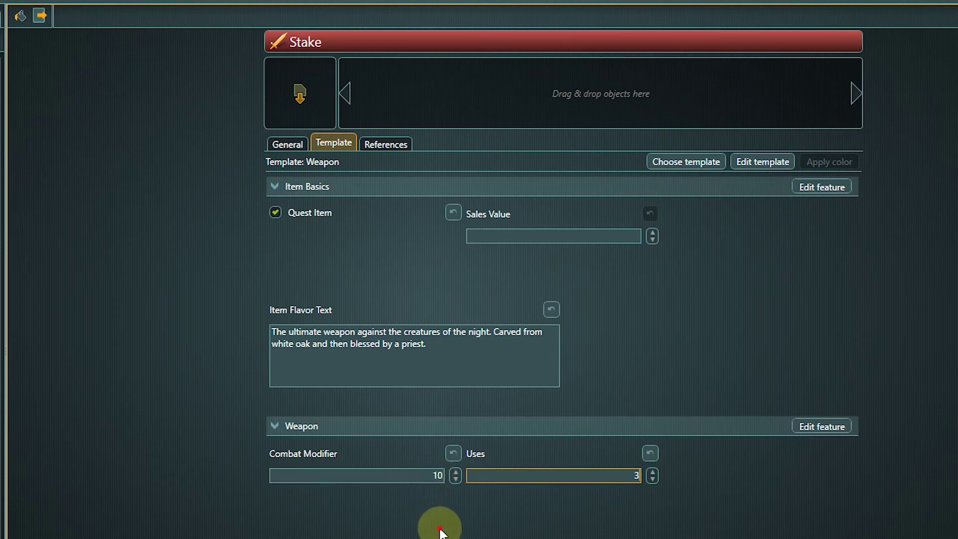
left_click(439, 529)
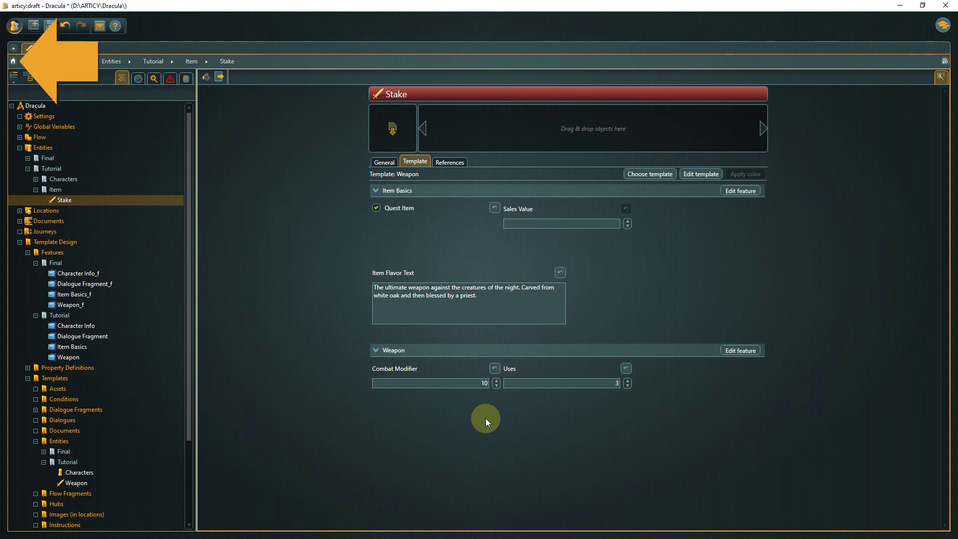
Step: Navigate from Home to the Tutorial folder under Assets > Images
left_click(11, 62)
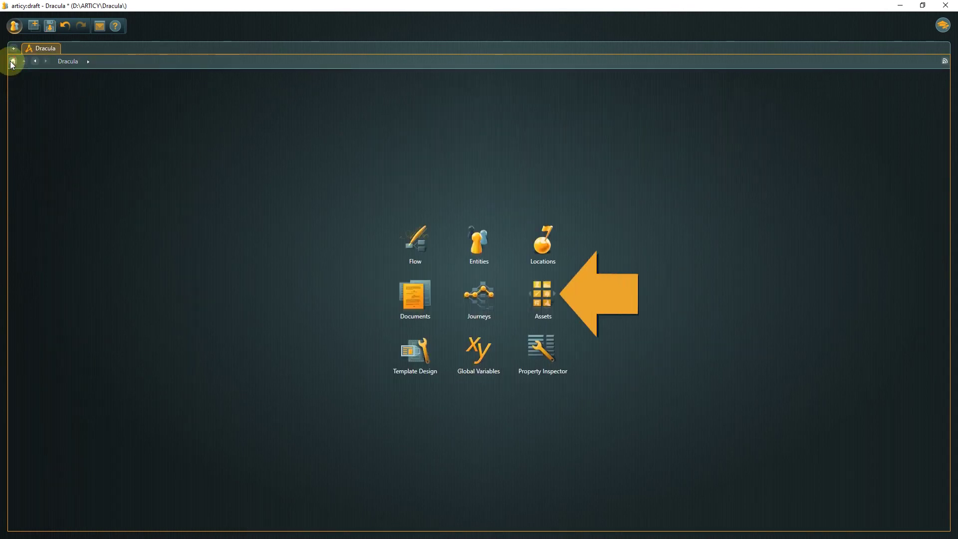
left_click(543, 295)
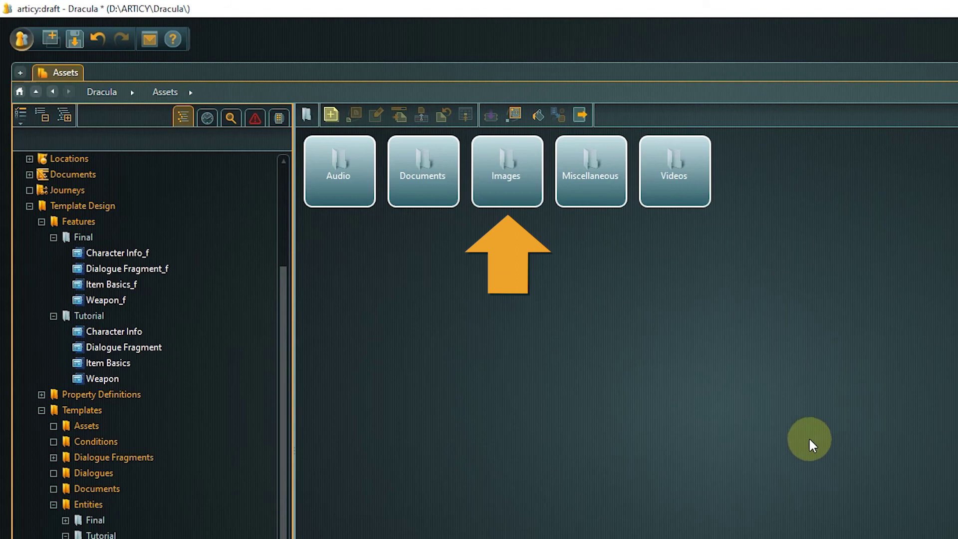
double_click(531, 196)
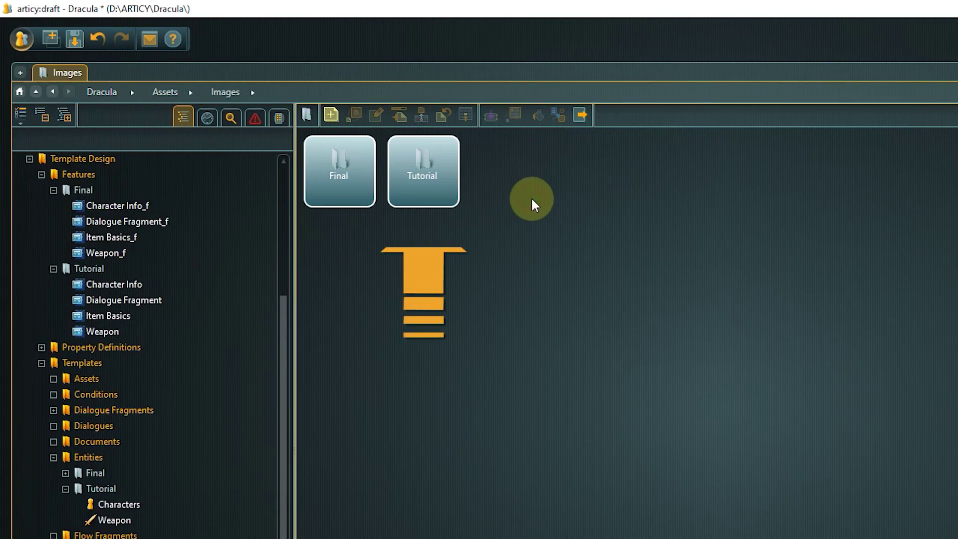
left_click(445, 197)
double_click(446, 199)
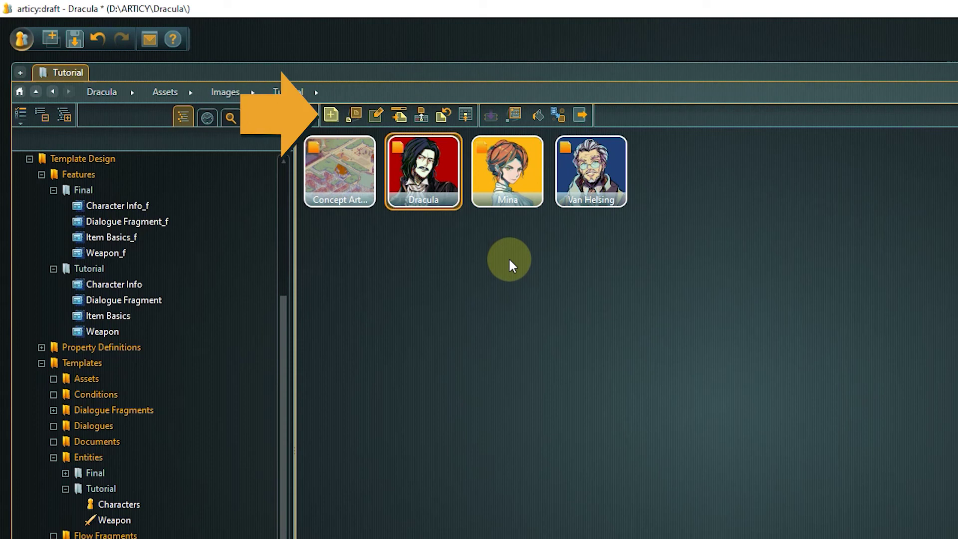
Step: Import Stake.png as a new image asset there
left_click(335, 119)
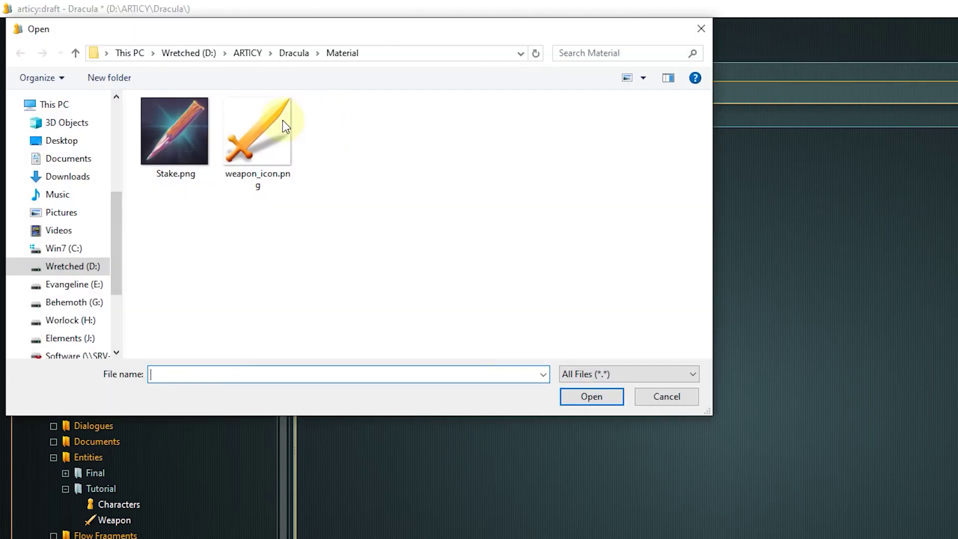
left_click(195, 118)
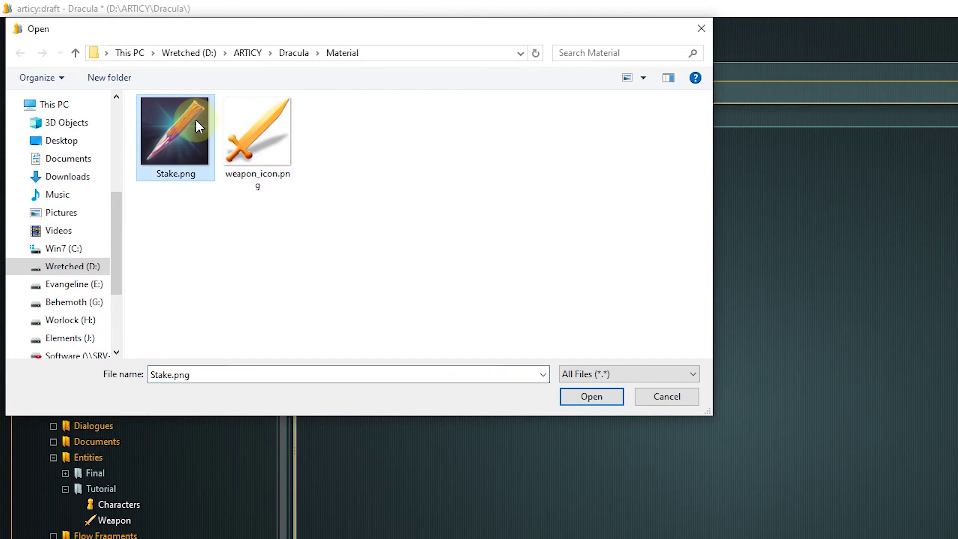
left_click(574, 396)
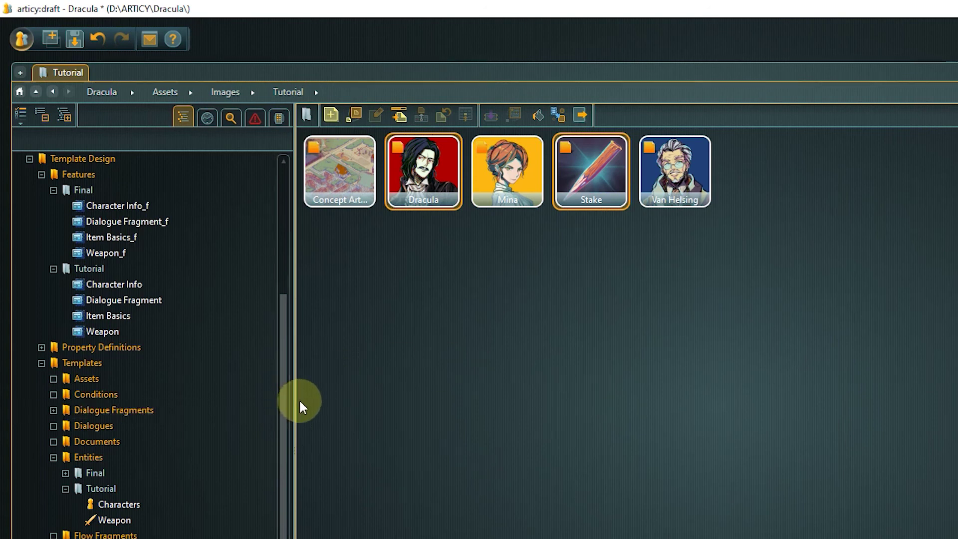
Step: Set the Stake entity's preview image to the imported Tutorial > Stake asset
left_click_drag(285, 409, 303, 267)
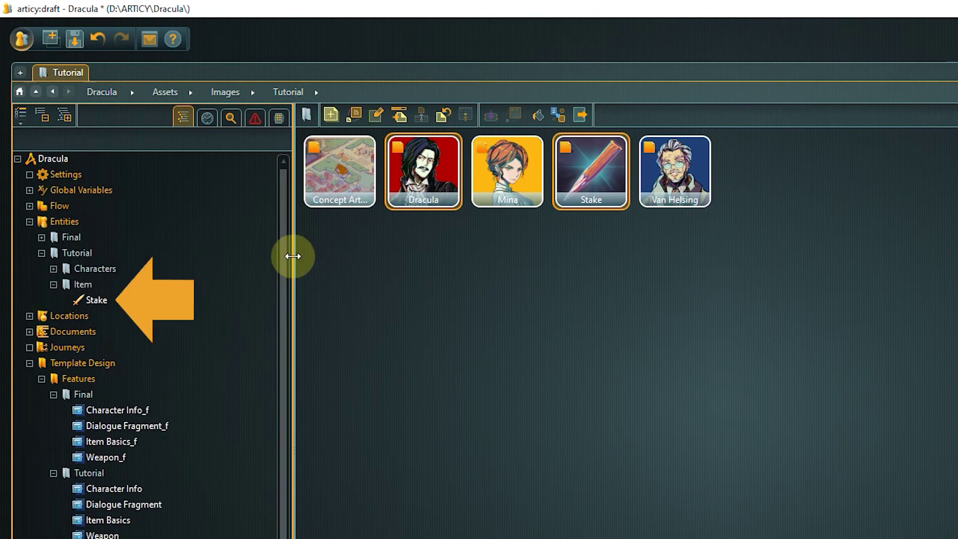
double_click(96, 300)
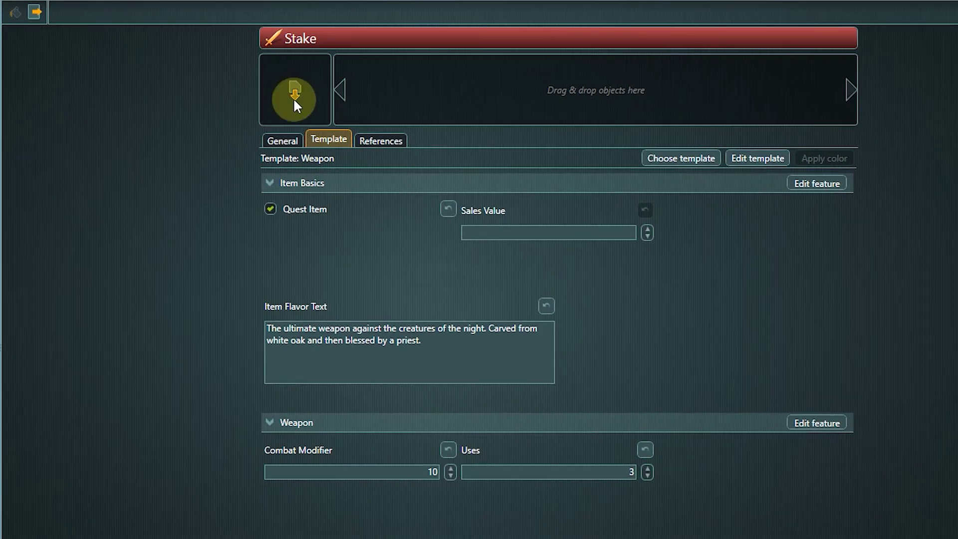
left_click(295, 91)
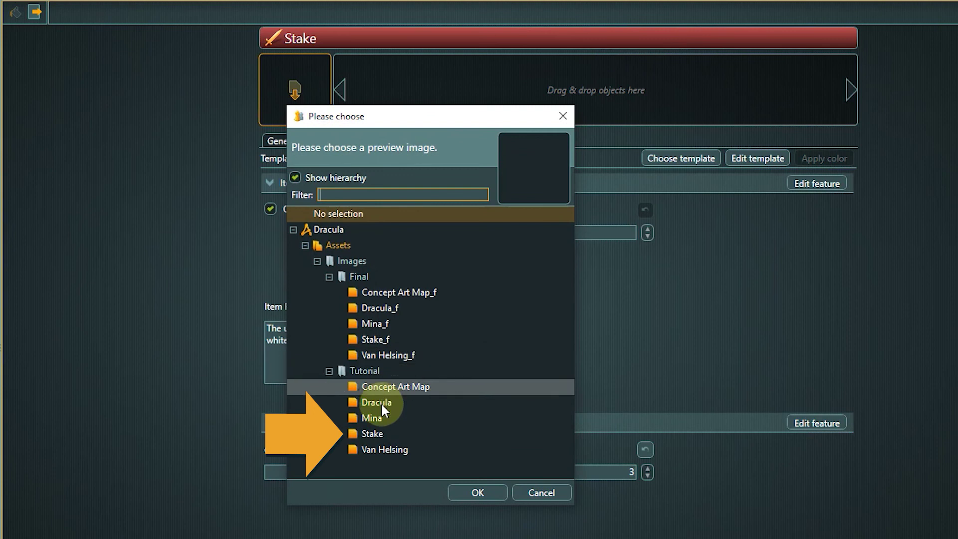
left_click(383, 433)
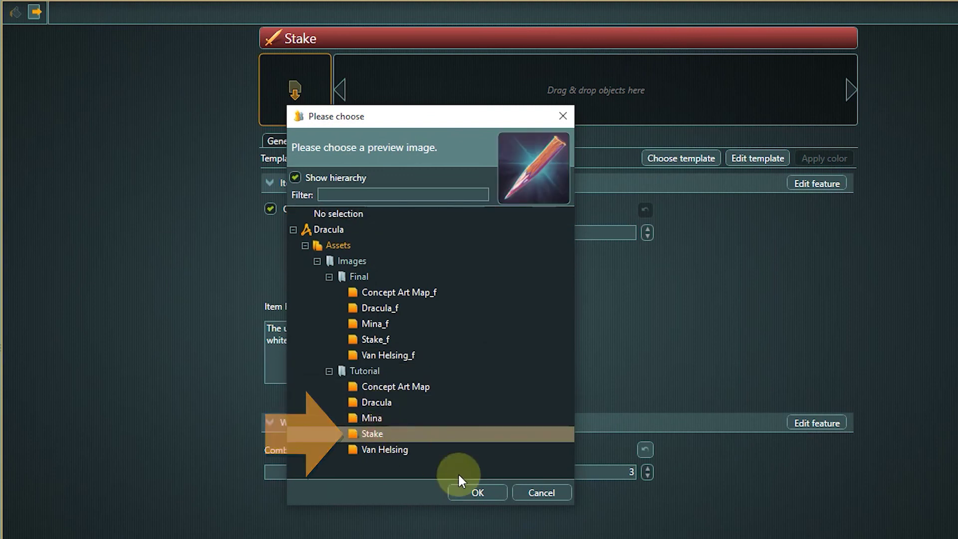
left_click(478, 492)
left_click(432, 515)
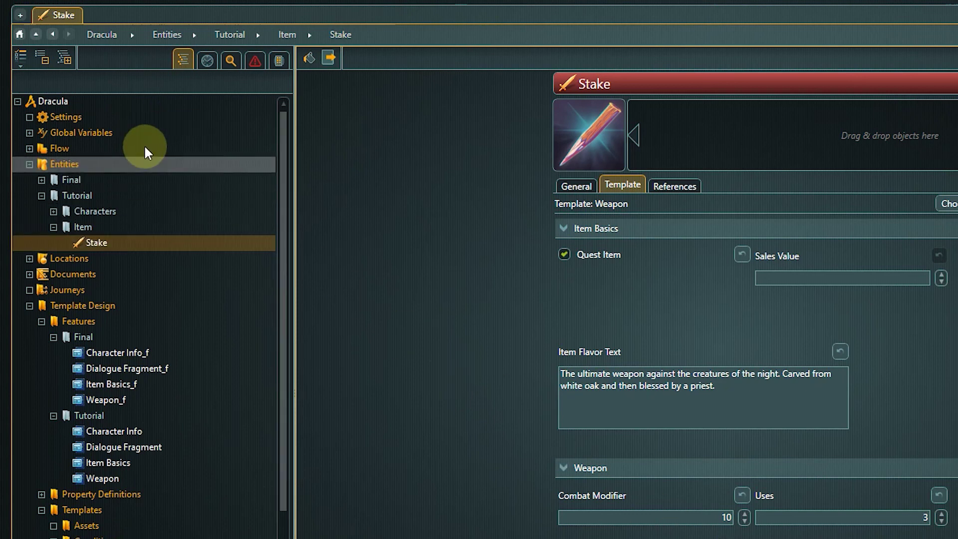
Step: Create a new global variable set named Inventory
left_click(130, 134)
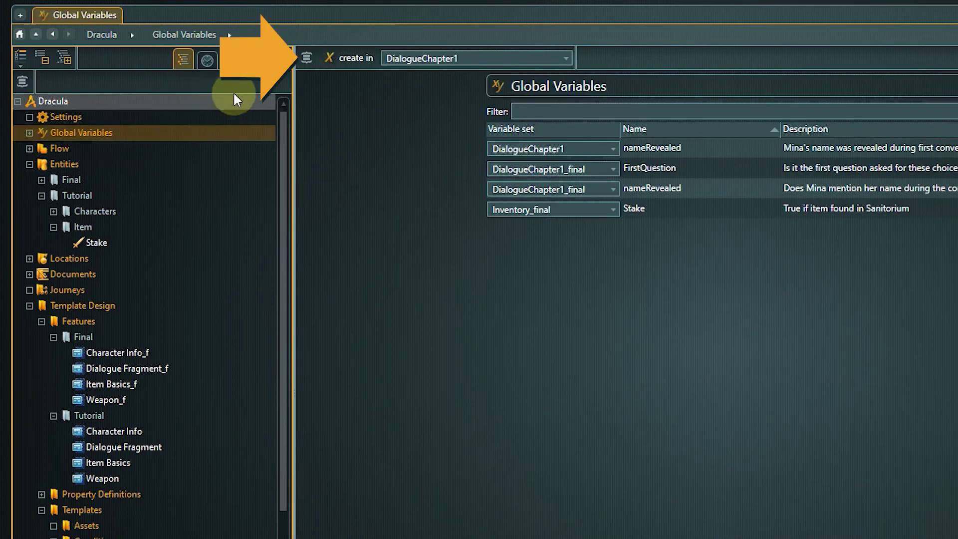
left_click(306, 60)
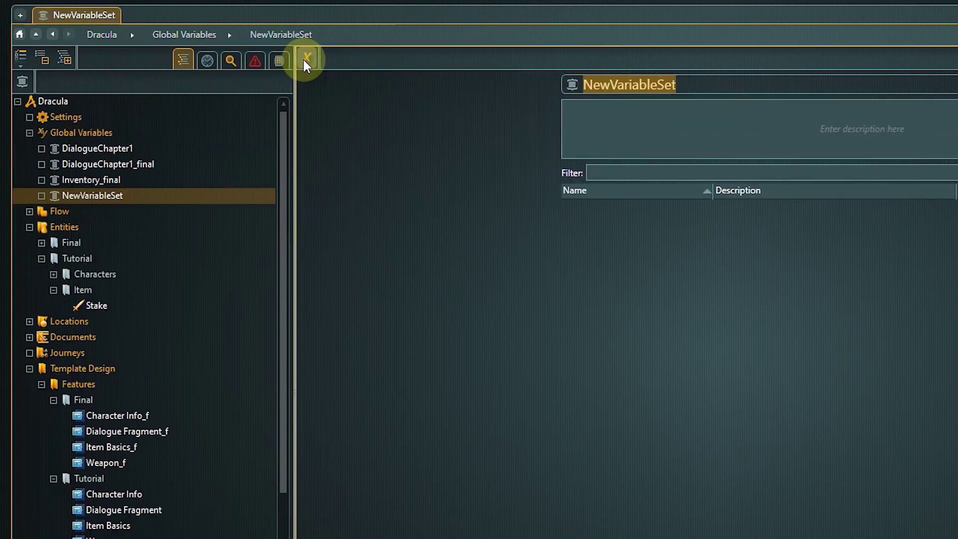
type("In")
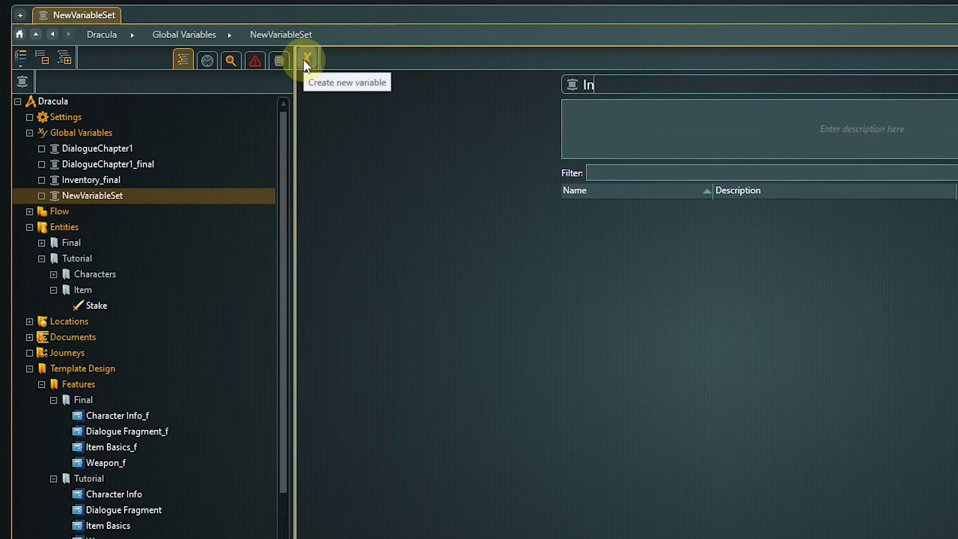
type("ventory")
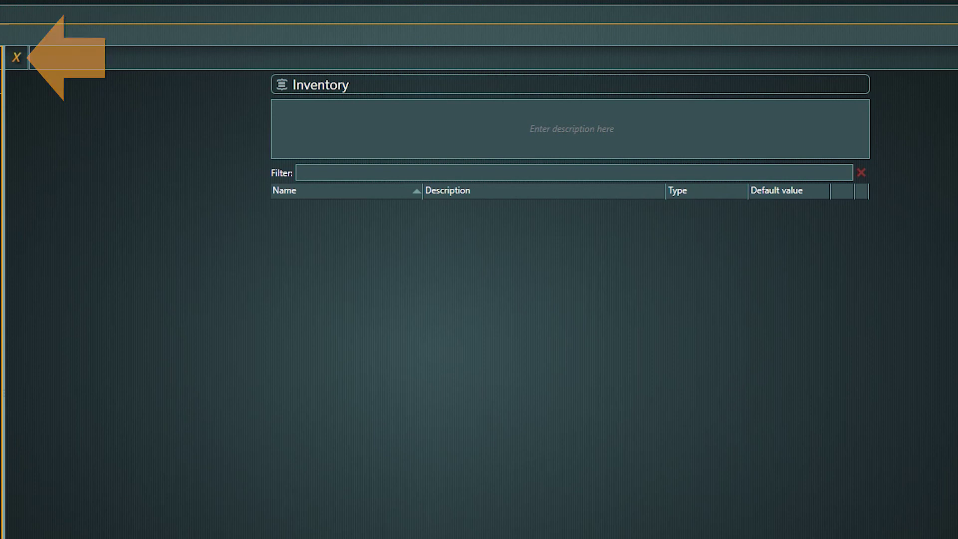
Step: Add a Stake variable described 'True if item found in Sanitorium'
left_click(12, 57)
type("St")
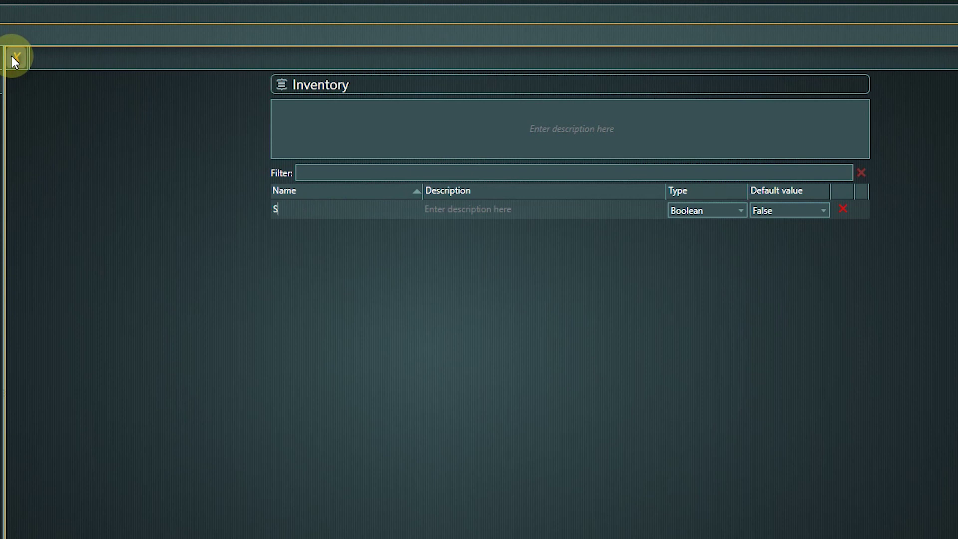
type("ake")
left_click(462, 208)
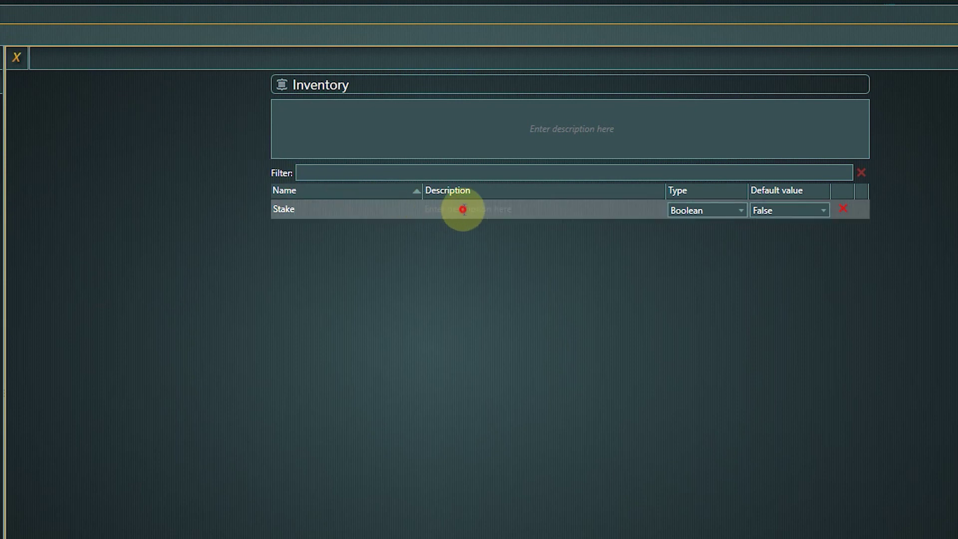
type("True if")
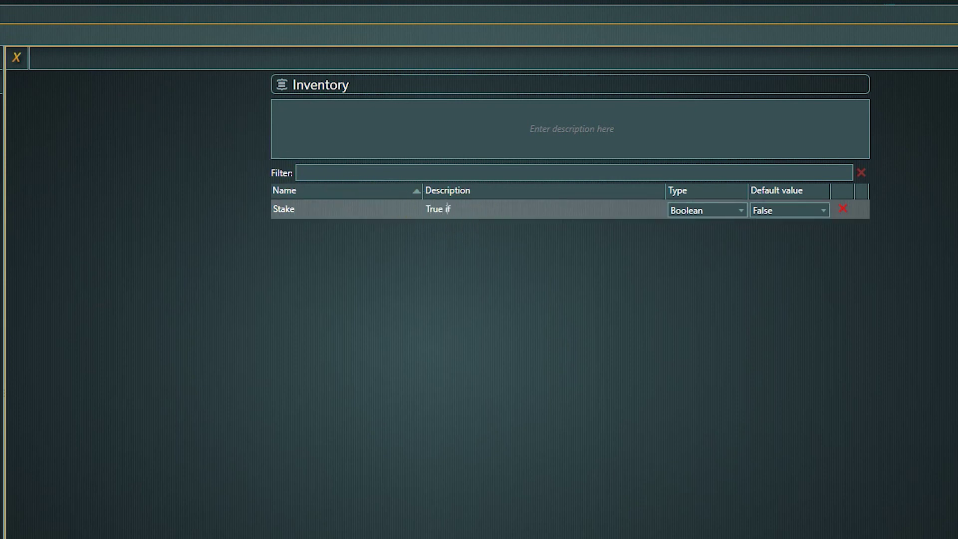
type(" item found in ")
type("Sanitori")
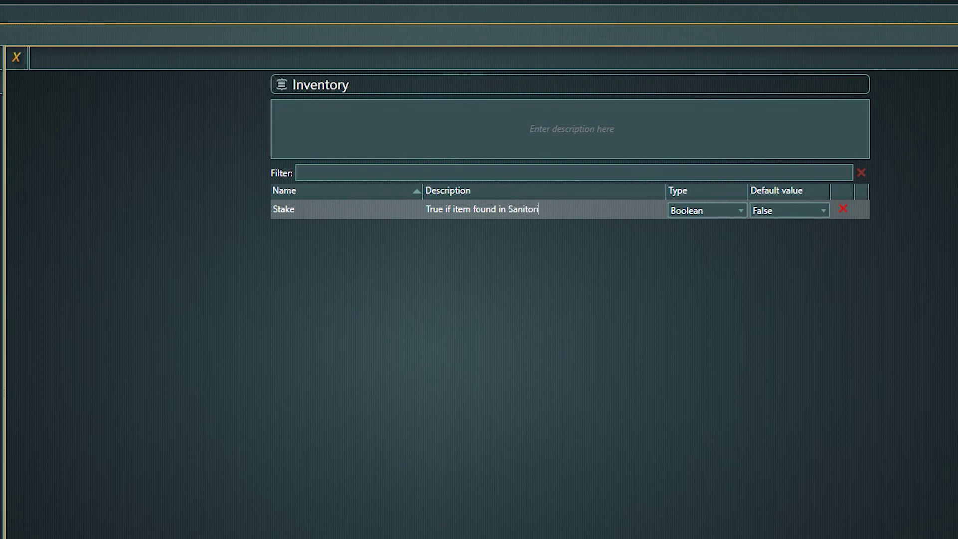
type("um")
key("Return")
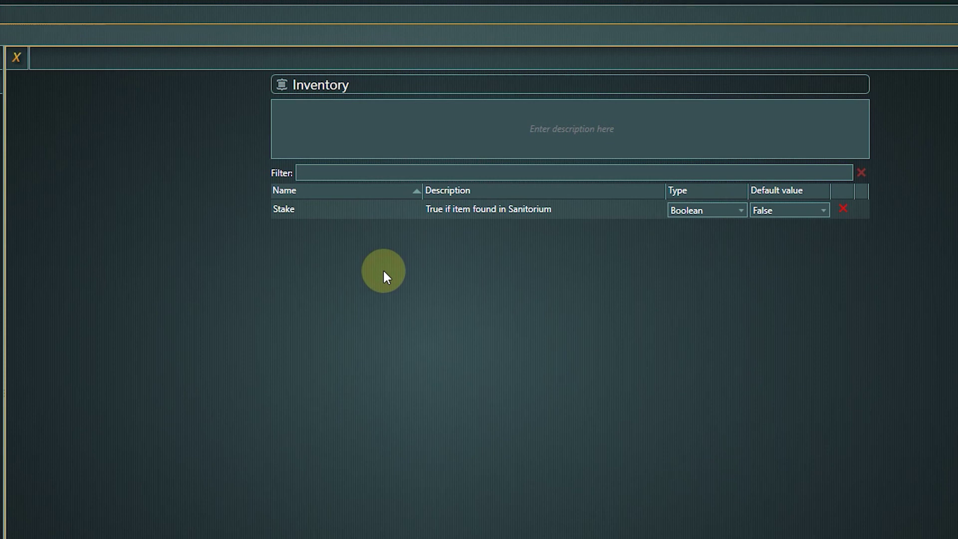